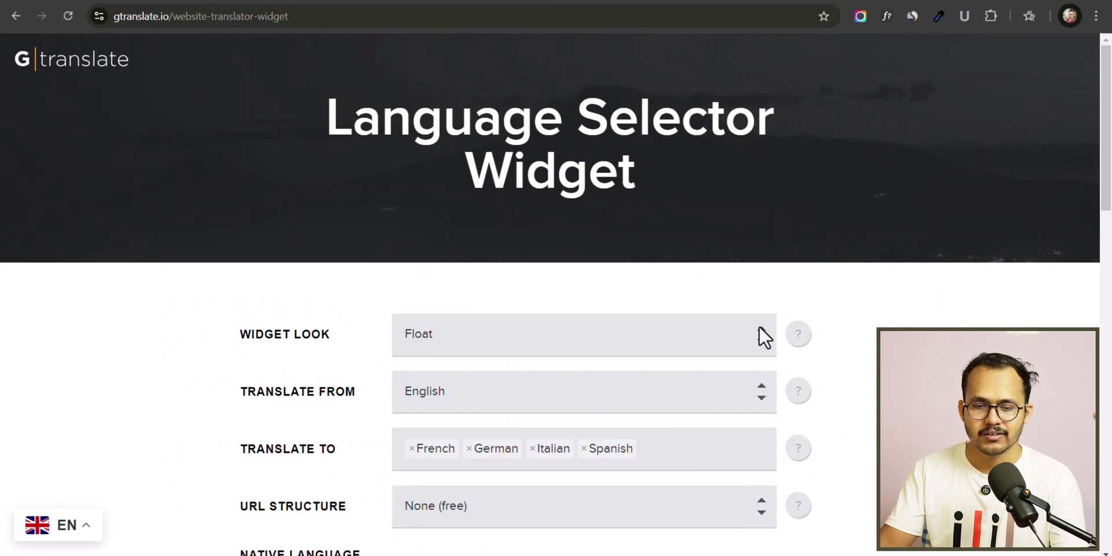
Step: Preview the floating switcher's language list and keep English as the source language
scroll(759, 333, "down", 2)
scroll(869, 340, "up", 2)
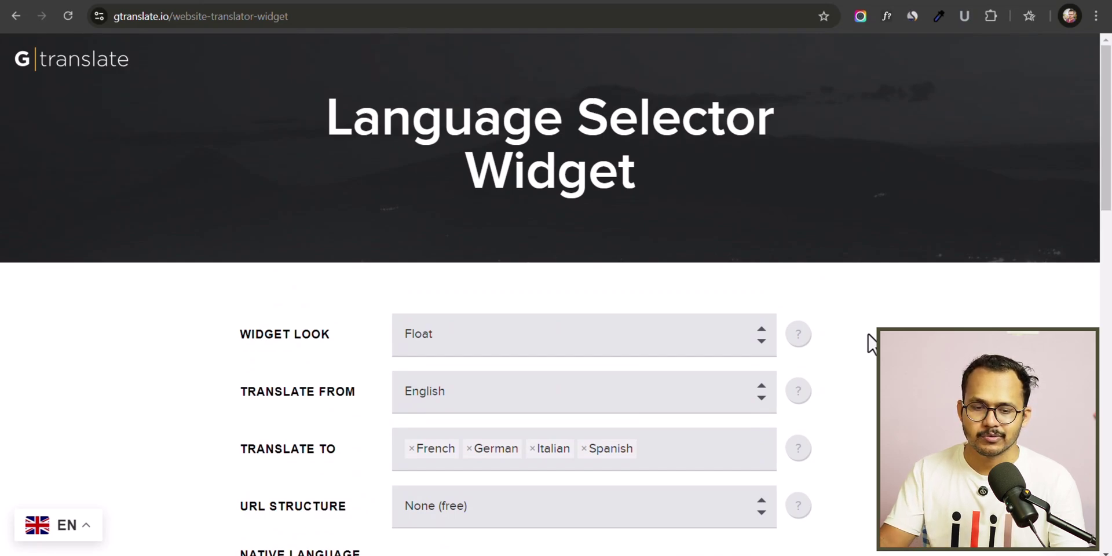
scroll(924, 318, "down", 1)
scroll(781, 311, "down", 1)
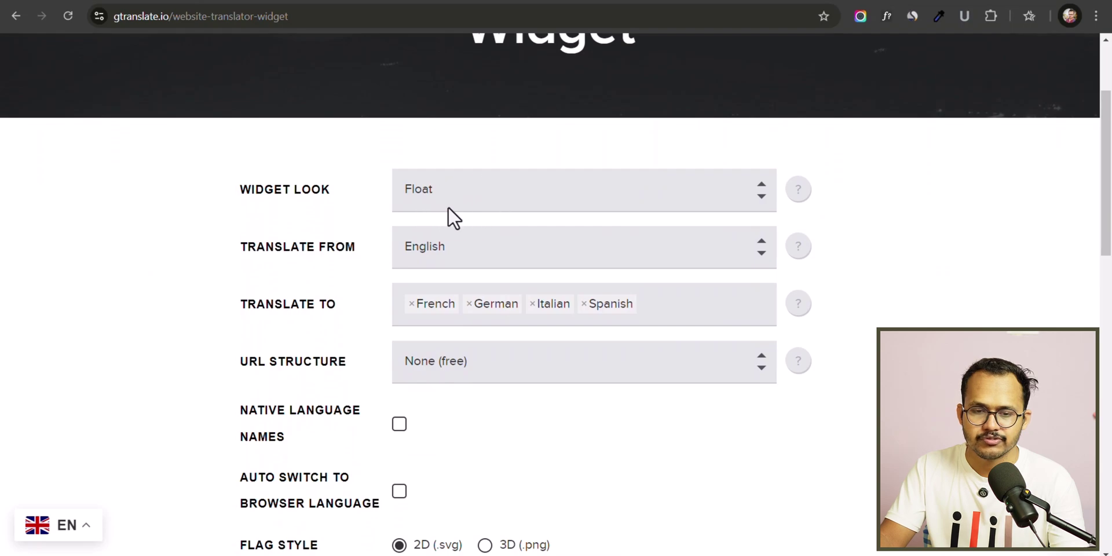
left_click(74, 536)
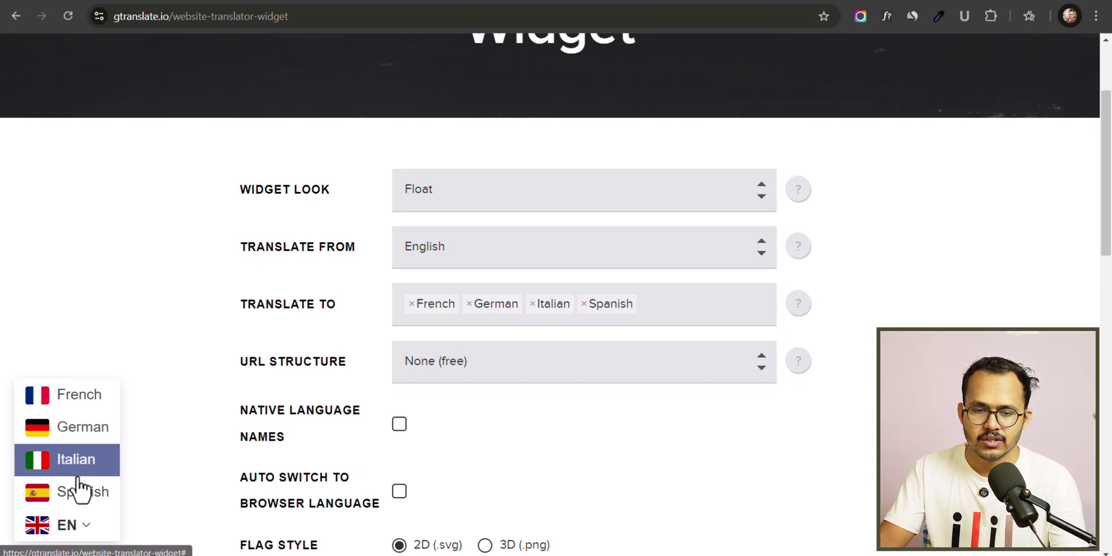
left_click(577, 262)
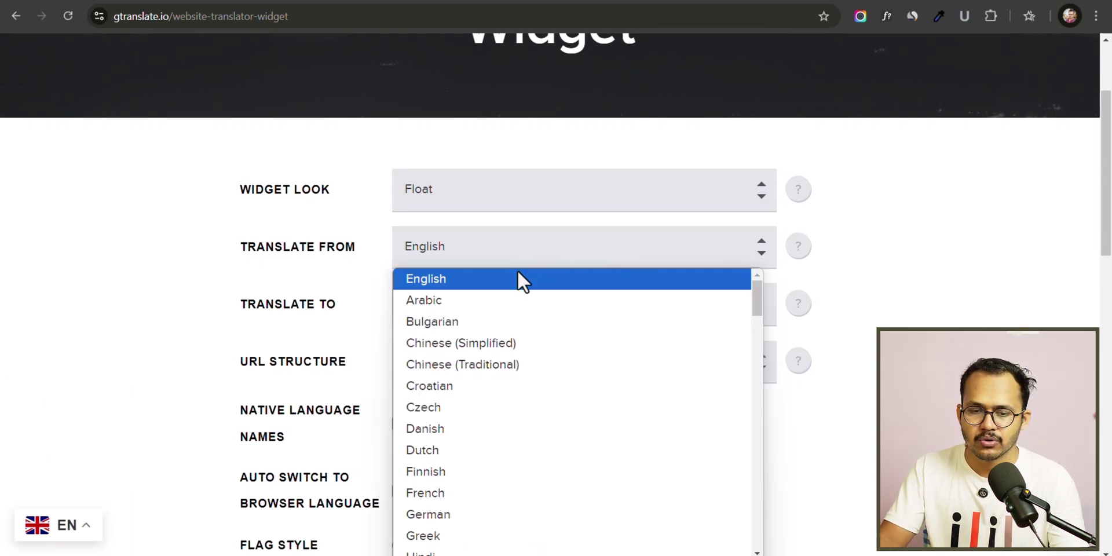
left_click(497, 283)
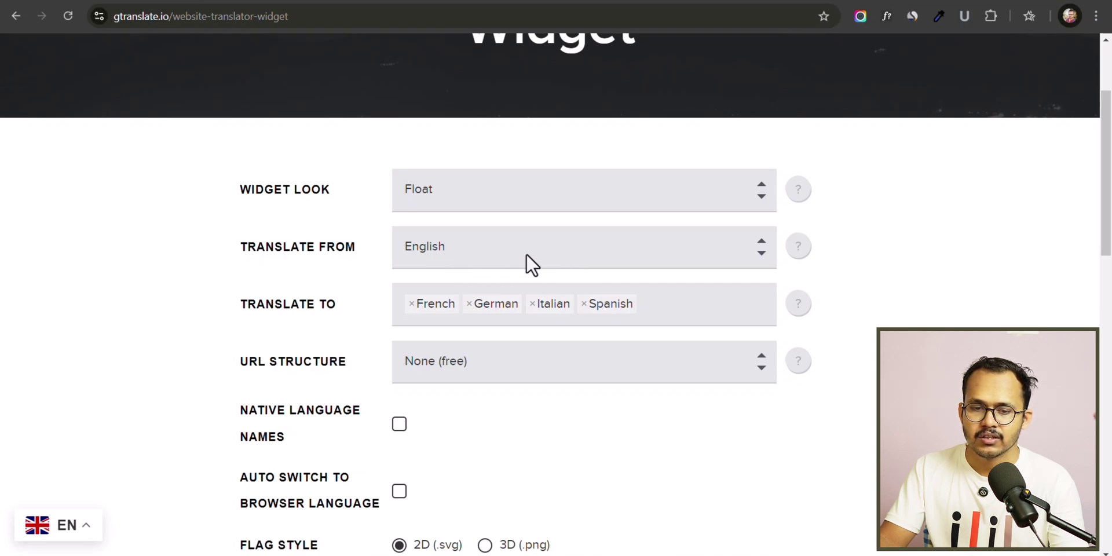
Step: Add Hindi to Translate To and confirm it appears in the refreshed switcher preview
left_click(687, 301)
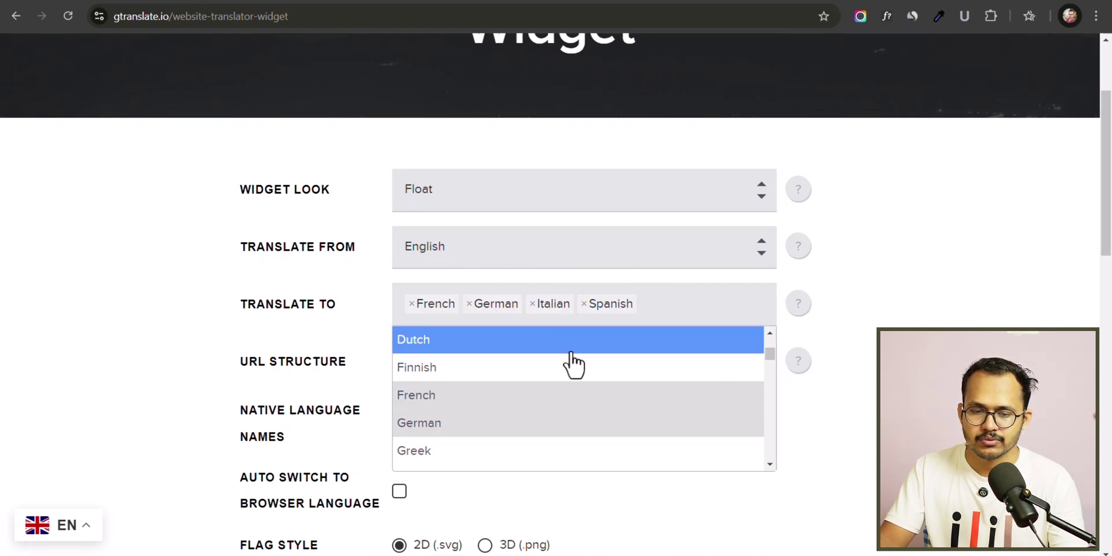
scroll(479, 413, "down", 1)
left_click(476, 409)
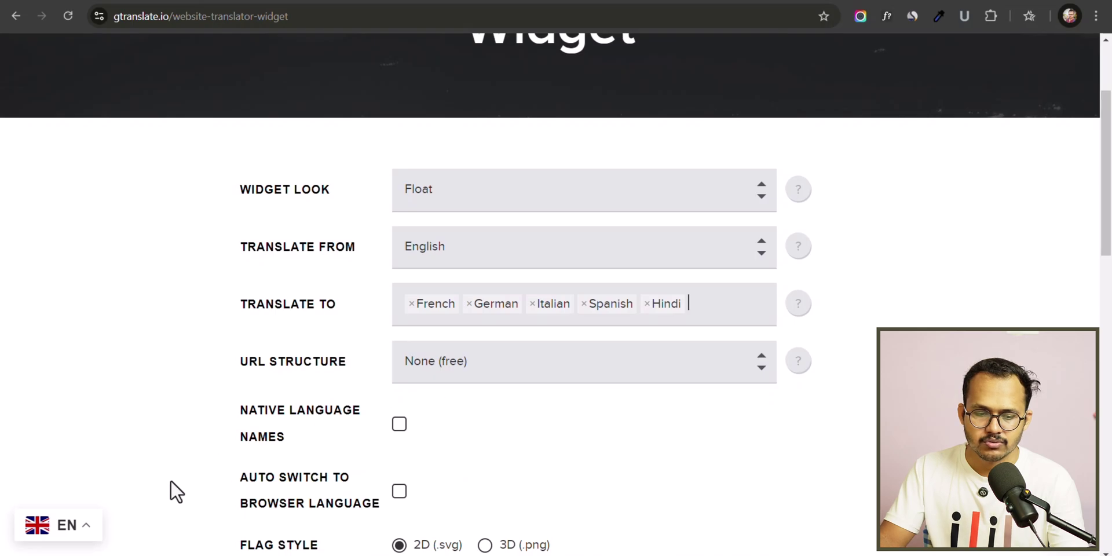
left_click_drag(1110, 226, 1109, 508)
left_click(315, 259)
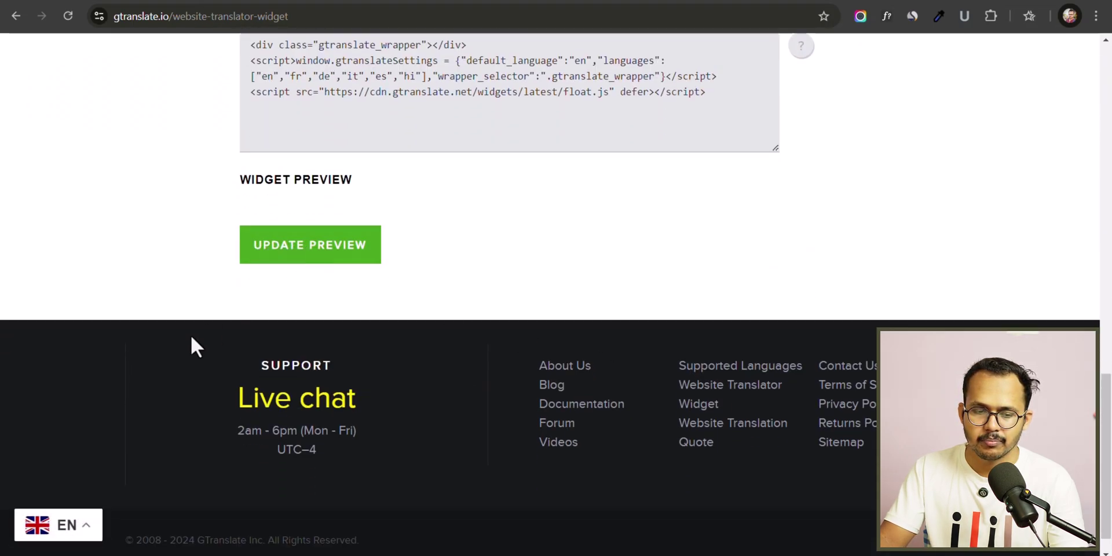
left_click(87, 528)
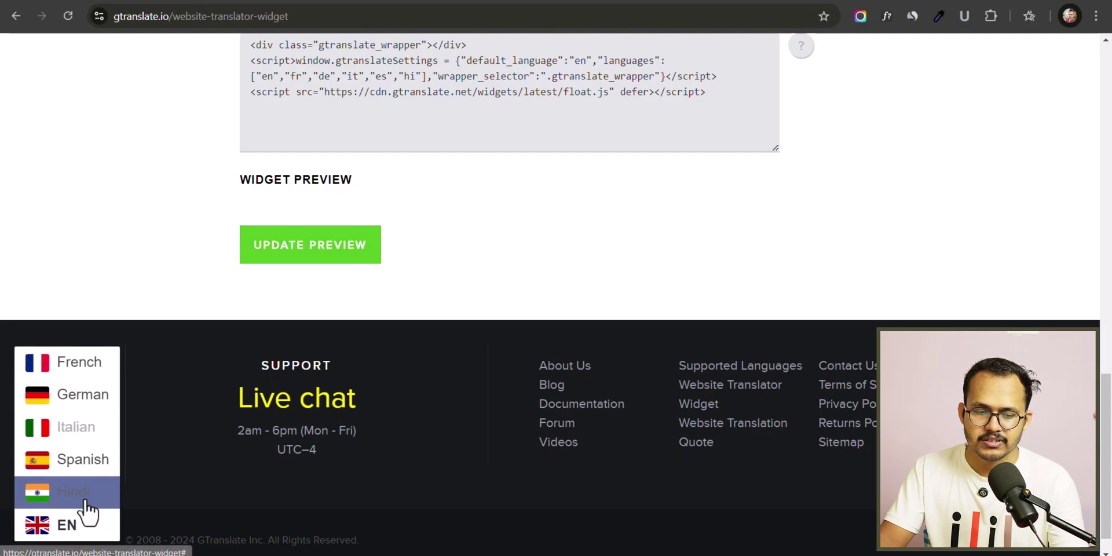
scroll(1042, 266, "up", 11)
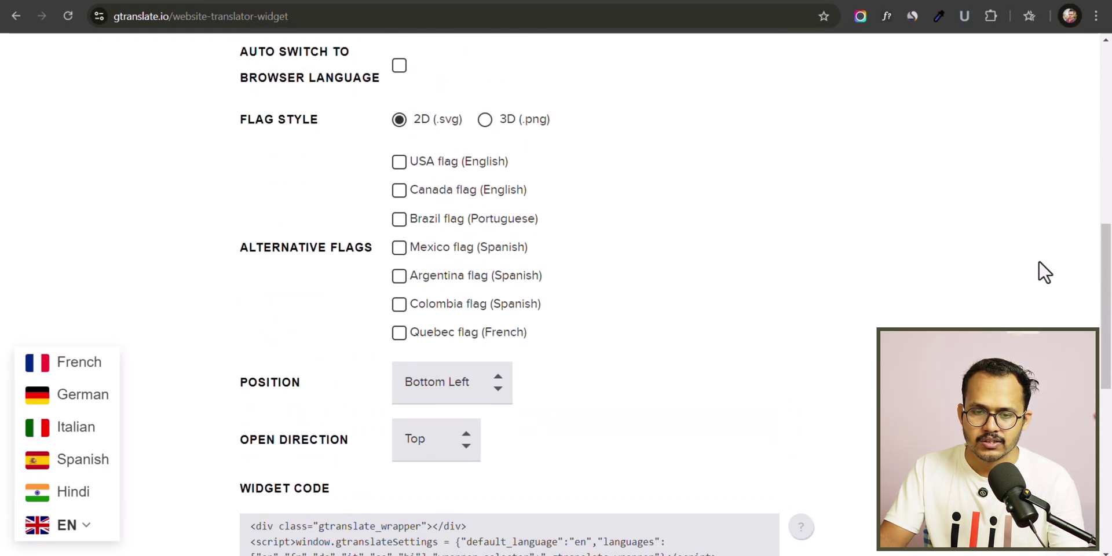
scroll(958, 290, "up", 4)
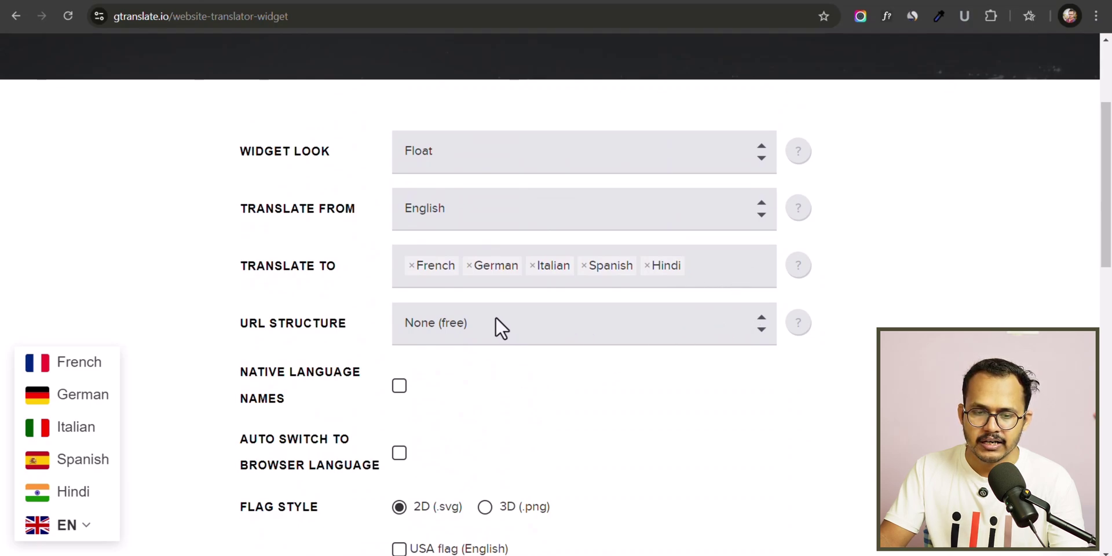
Step: Switch the widget look to Nice dropdown with flags and preview its language list
left_click(525, 158)
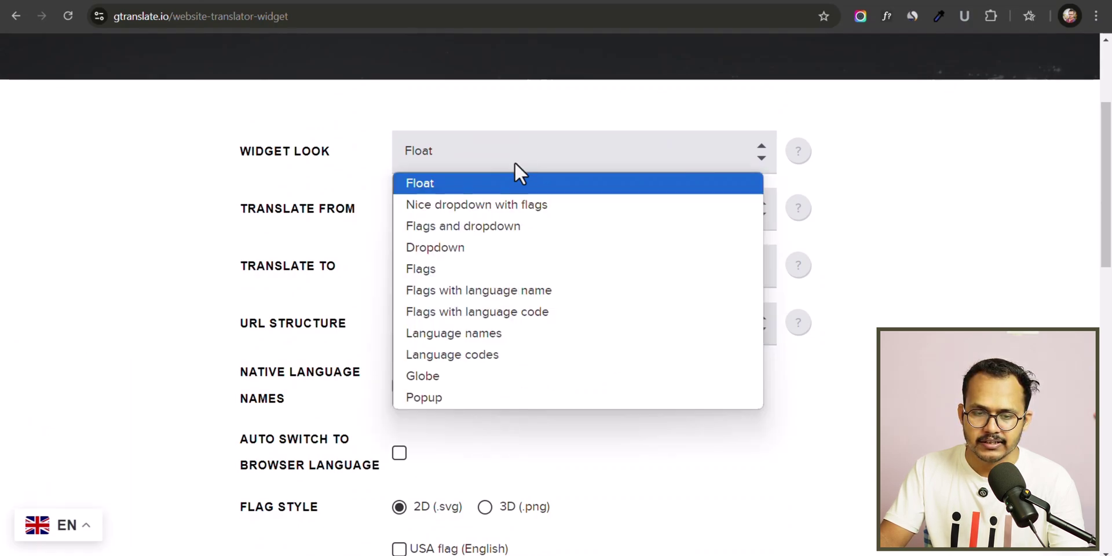
left_click(479, 207)
scroll(196, 449, "down", 15)
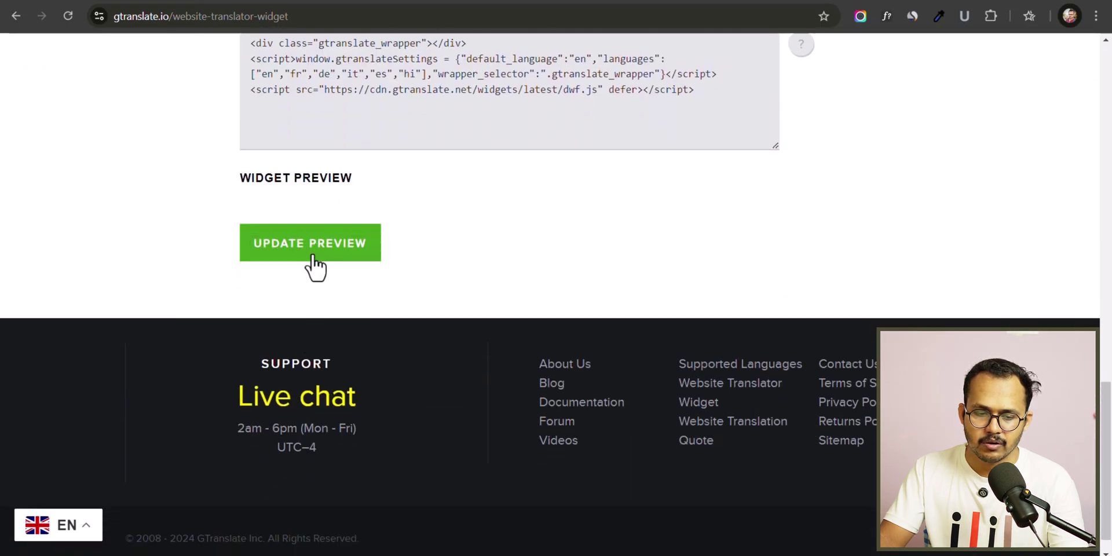
left_click(313, 256)
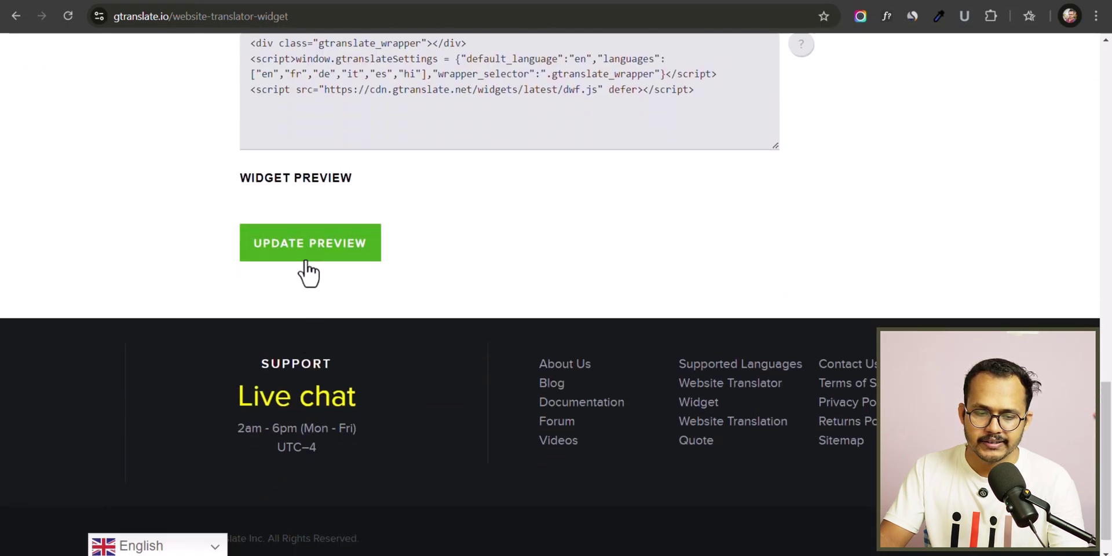
left_click(202, 544)
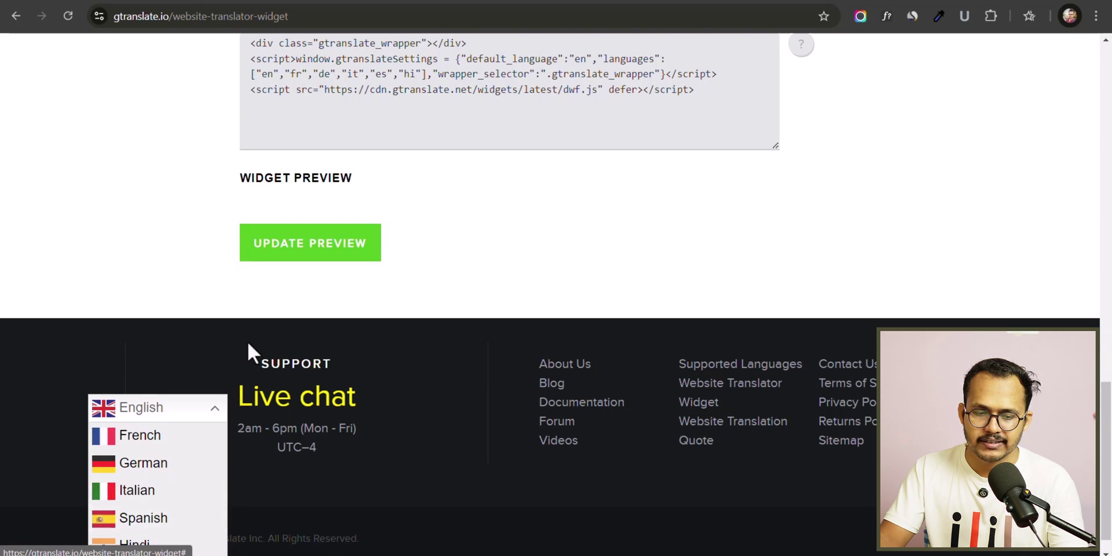
left_click(218, 426)
scroll(528, 286, "up", 20)
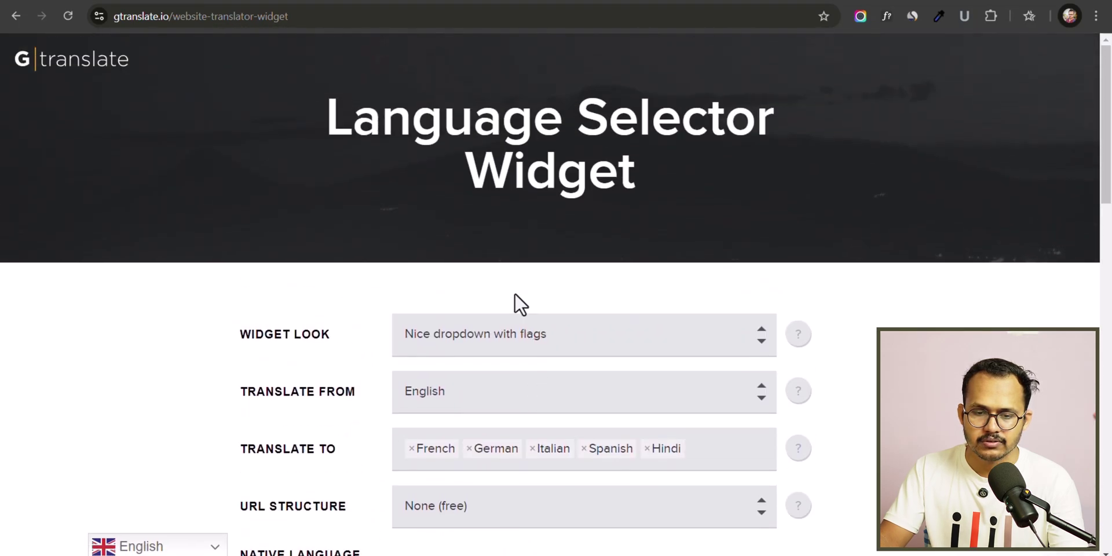
Step: Set the widget look to Dropdown and check the refreshed preview's six-language list
left_click(505, 329)
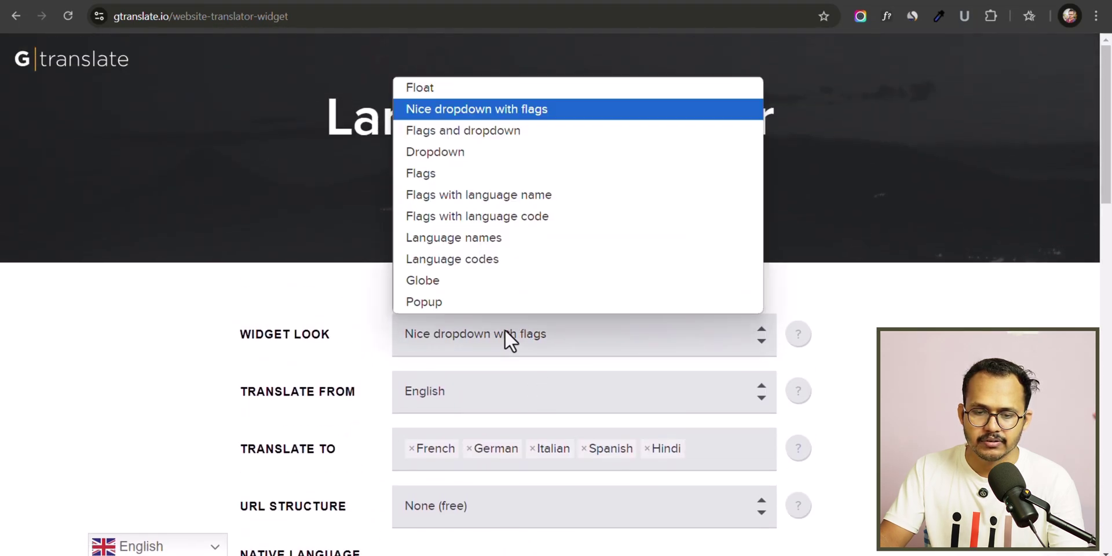
left_click(507, 148)
scroll(425, 240, "down", 11)
left_click(342, 400)
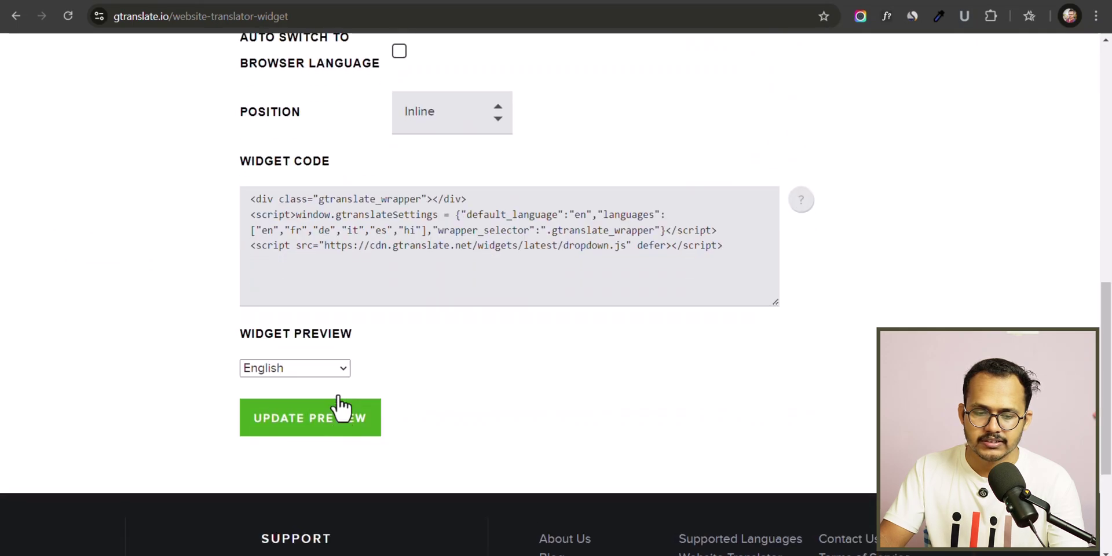
scroll(775, 327, "up", 5)
scroll(757, 323, "down", 7)
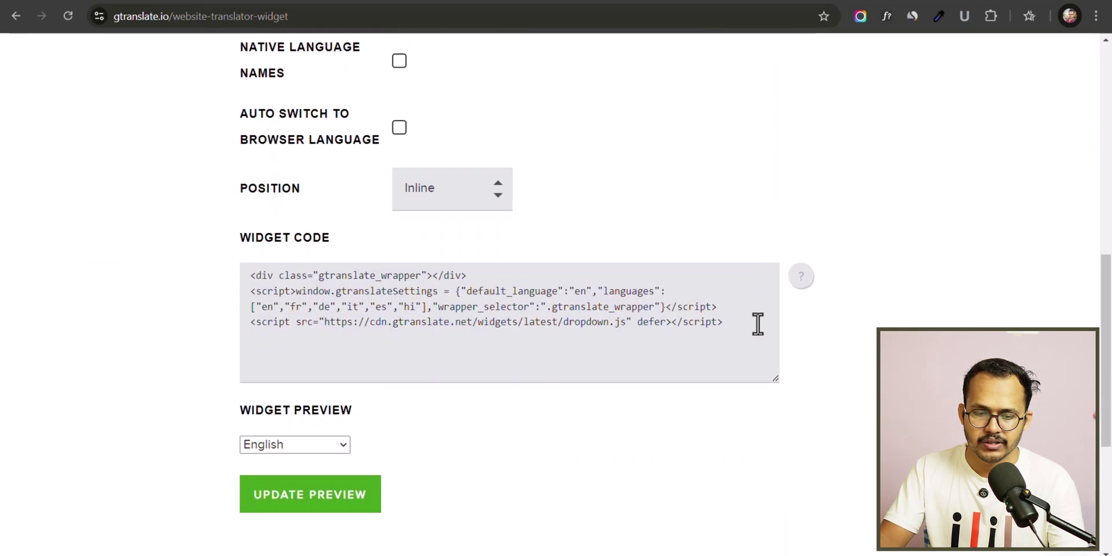
left_click(301, 223)
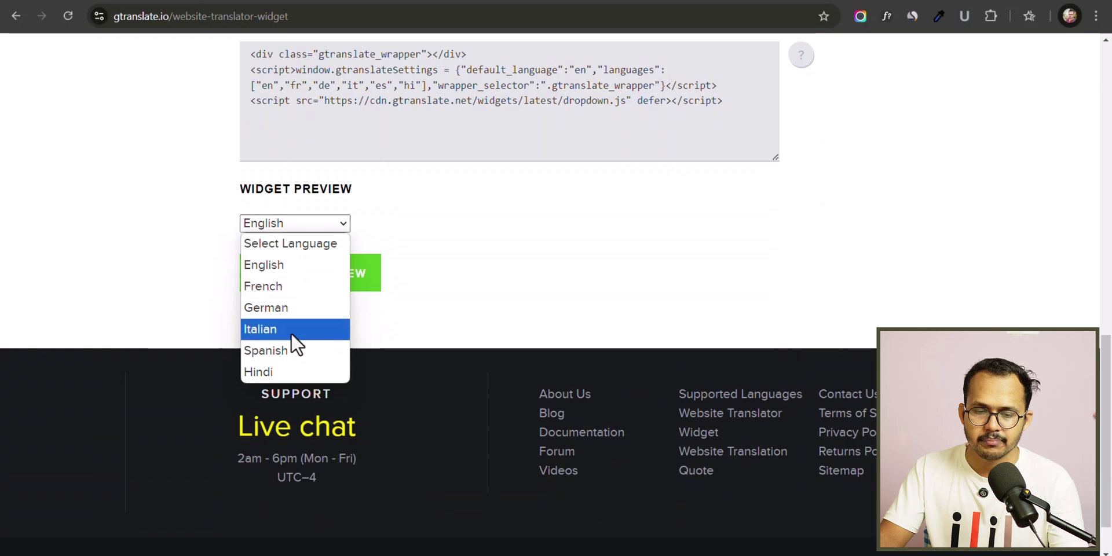
left_click(402, 221)
scroll(571, 208, "up", 12)
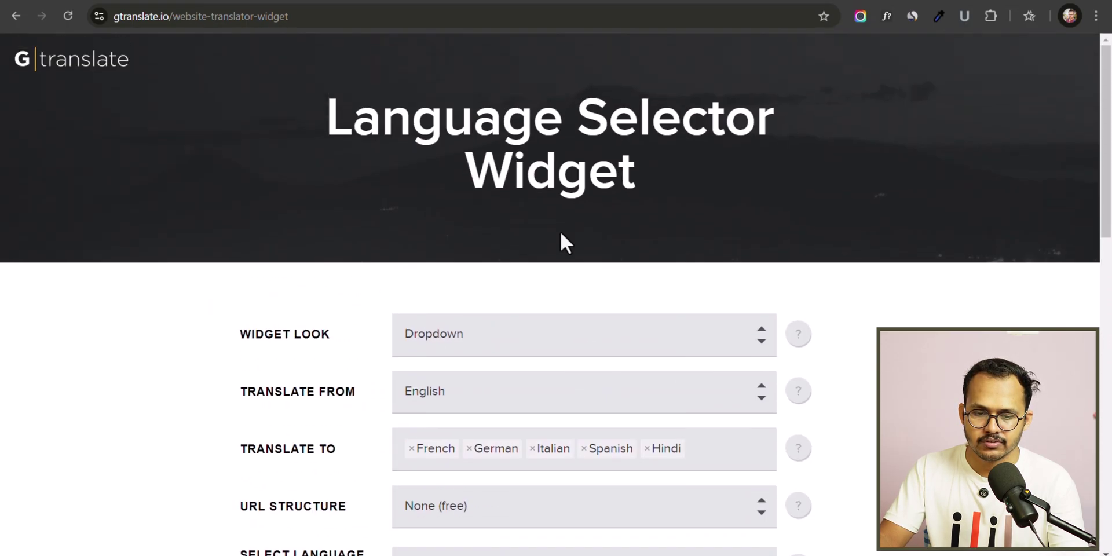
Step: Switch the widget look back to Float and refresh the preview
scroll(561, 241, "down", 2)
left_click(528, 197)
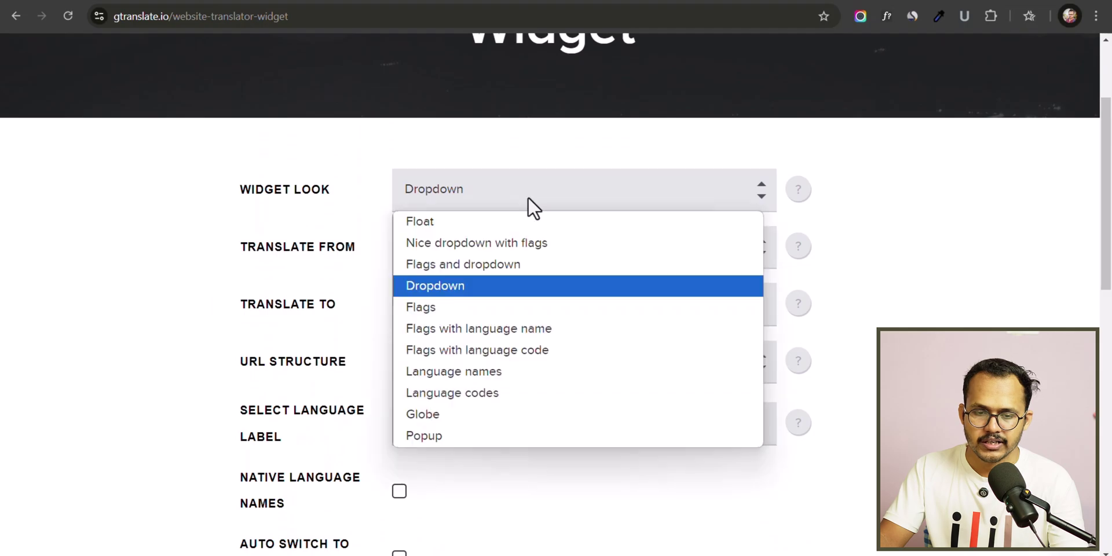
left_click(470, 221)
scroll(495, 262, "down", 10)
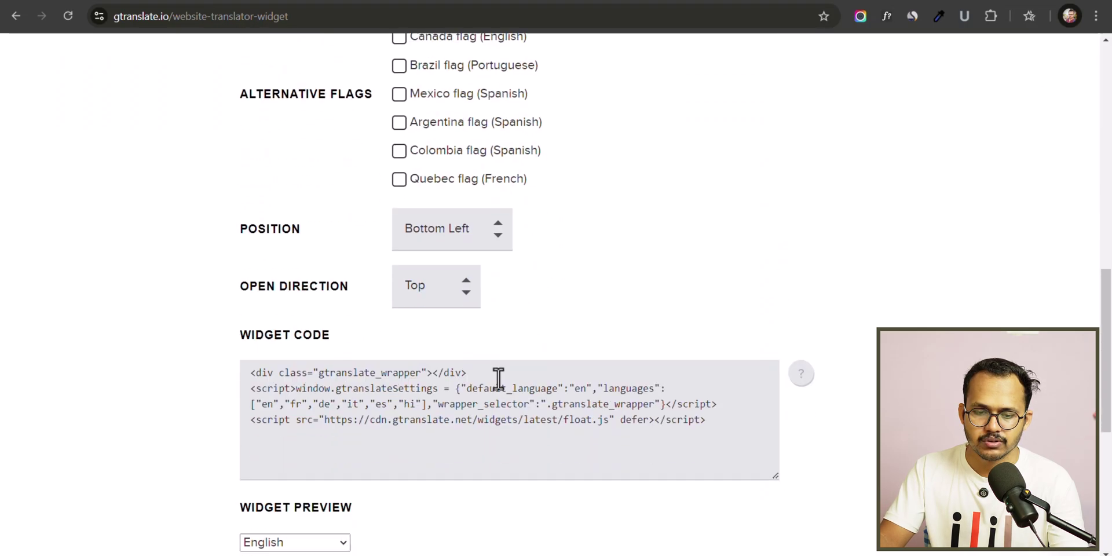
scroll(307, 382, "down", 5)
left_click(350, 307)
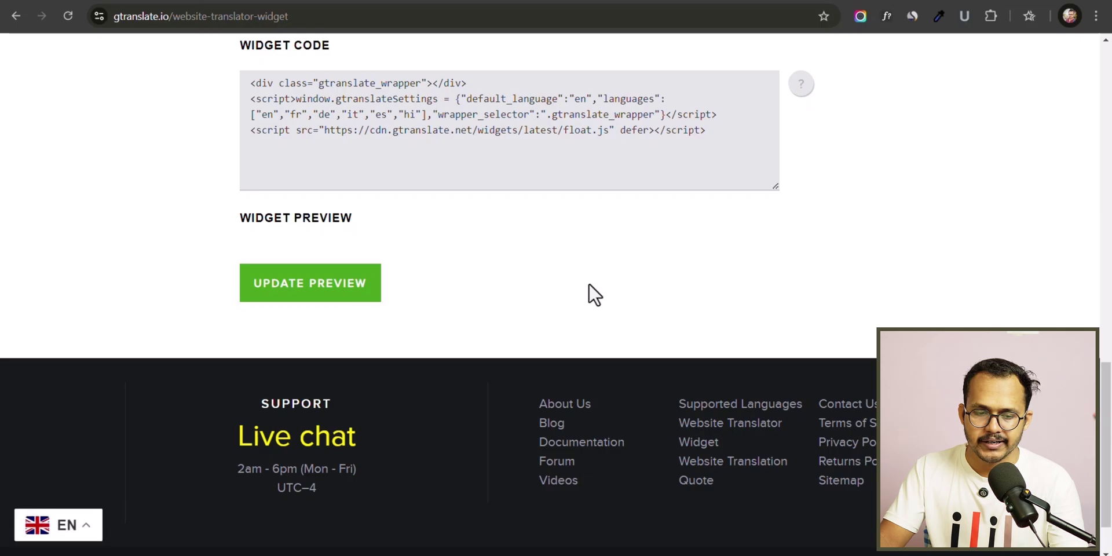
scroll(524, 353, "up", 5)
scroll(583, 232, "up", 1)
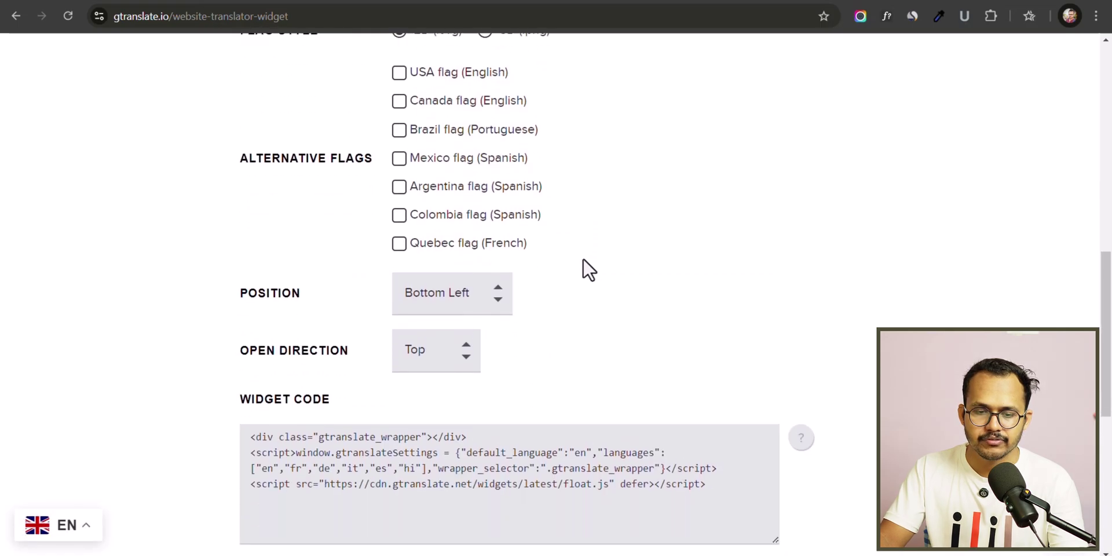
scroll(582, 258, "down", 1)
Step: Keep the Bottom Left position, set the open direction to Right, and preview it
left_click(473, 238)
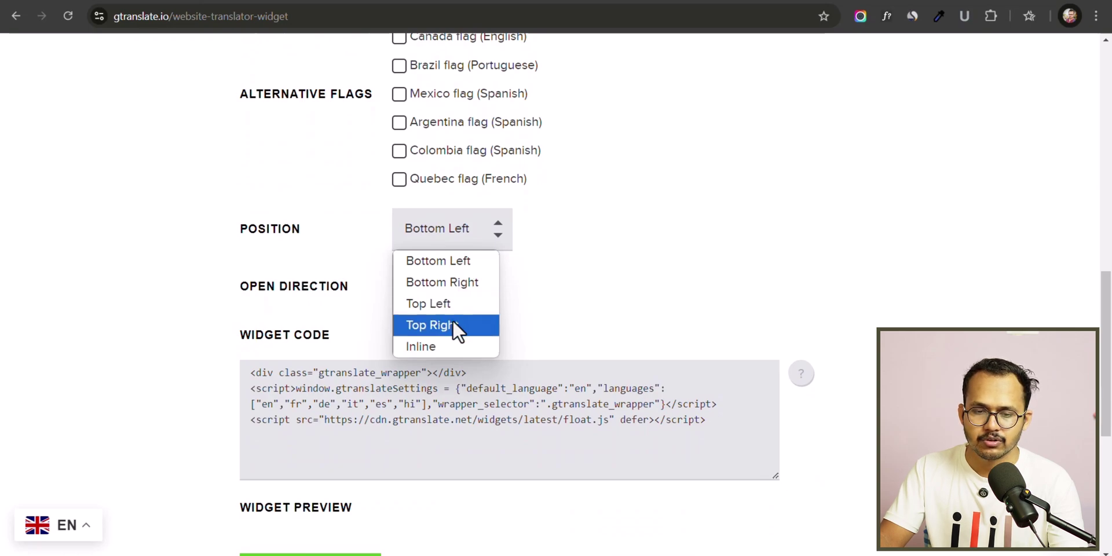
left_click(620, 251)
left_click(456, 283)
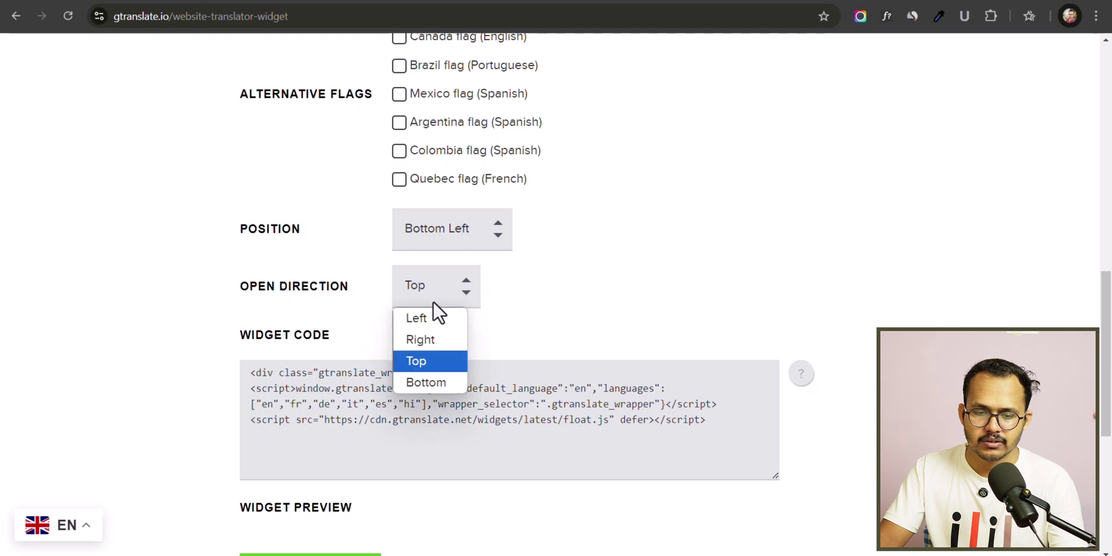
left_click(422, 341)
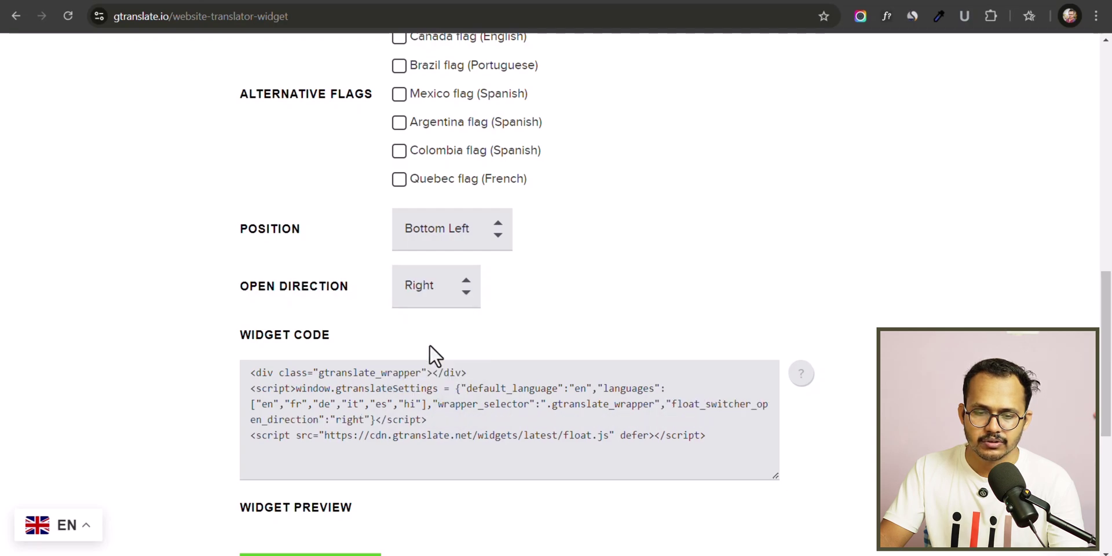
scroll(330, 510, "down", 3)
left_click(316, 427)
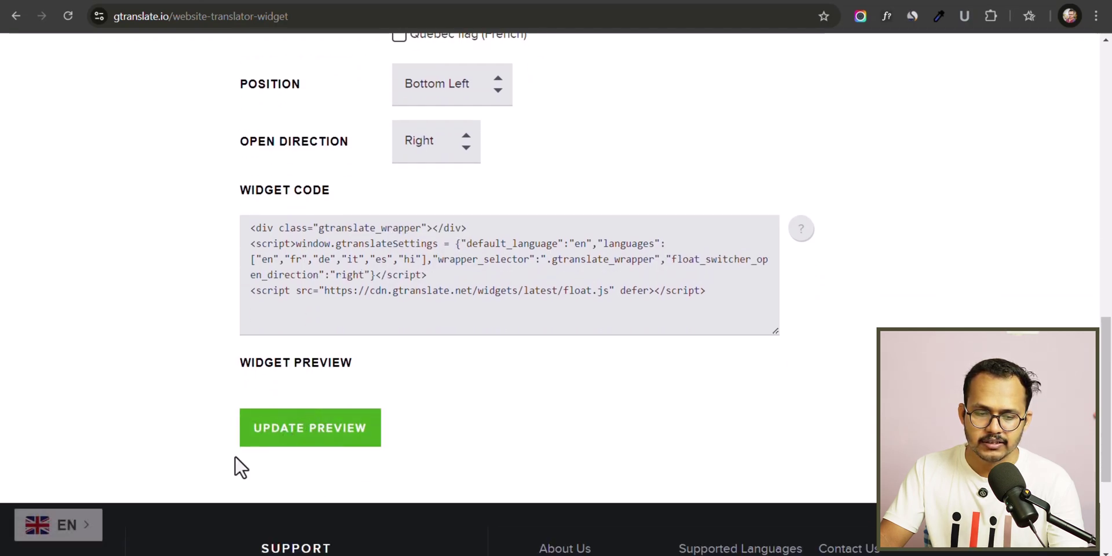
left_click(75, 528)
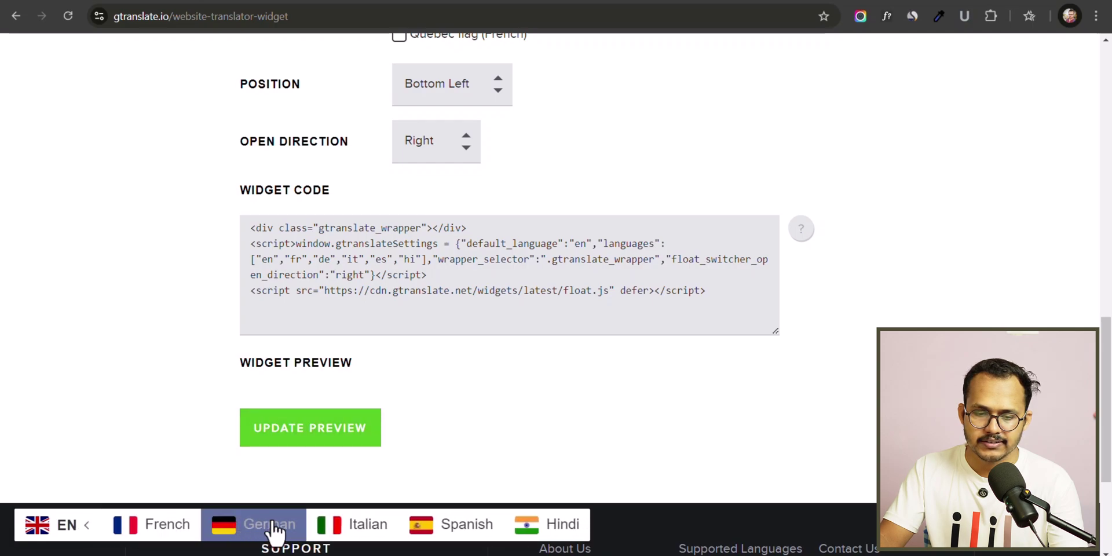
Step: Preview the list opening Bottom, then set the open direction to Top and refresh
left_click(443, 136)
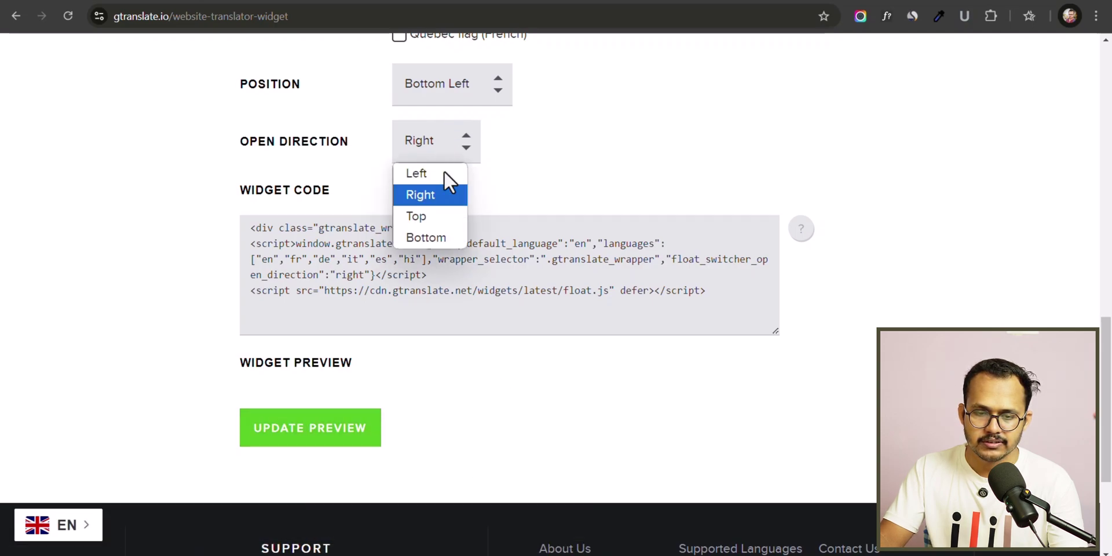
left_click(427, 235)
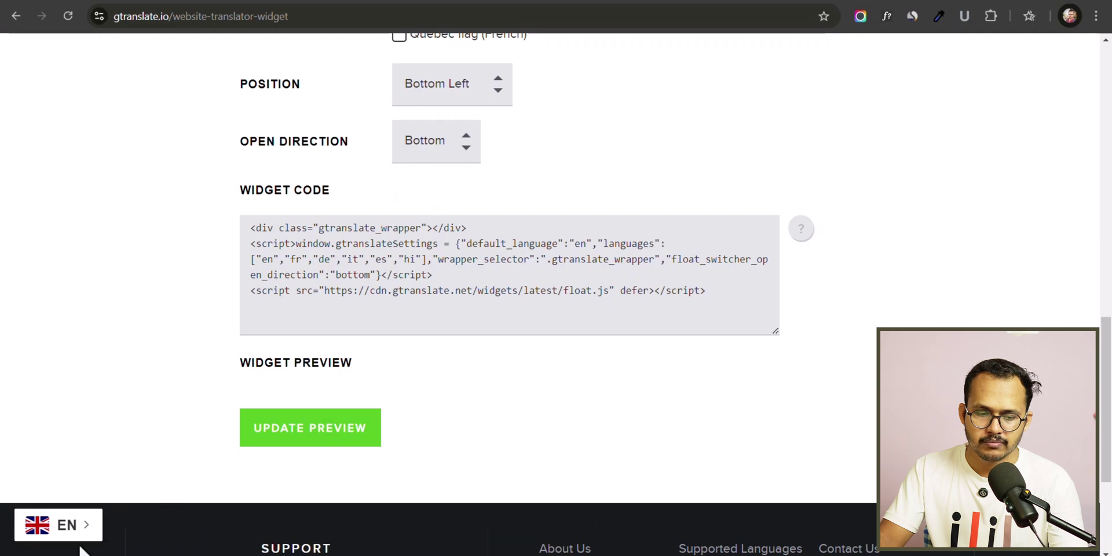
left_click(287, 441)
mouse_move(77, 530)
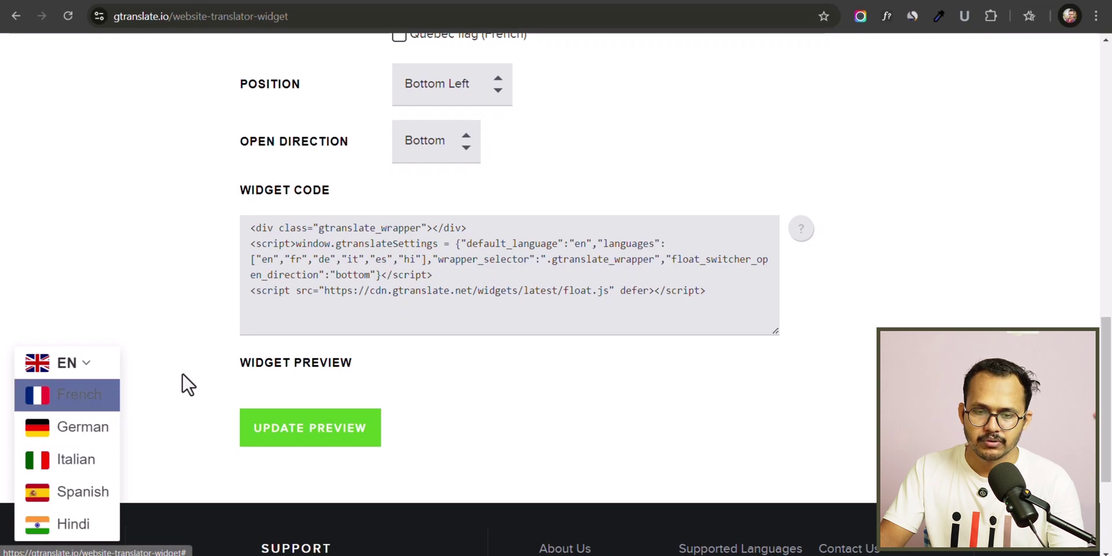
left_click(447, 140)
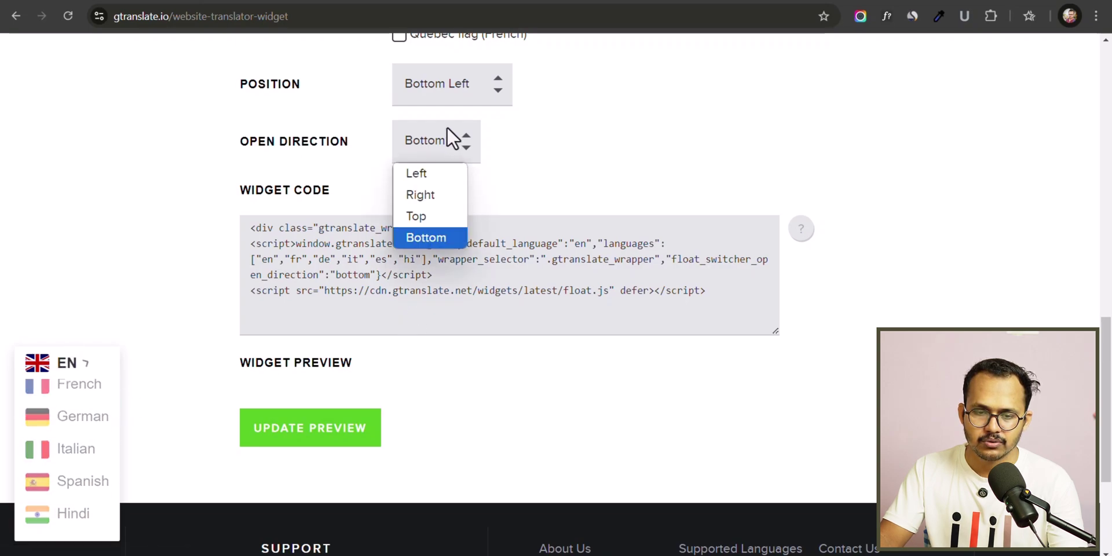
left_click(423, 215)
left_click(325, 431)
scroll(502, 293, "up", 4)
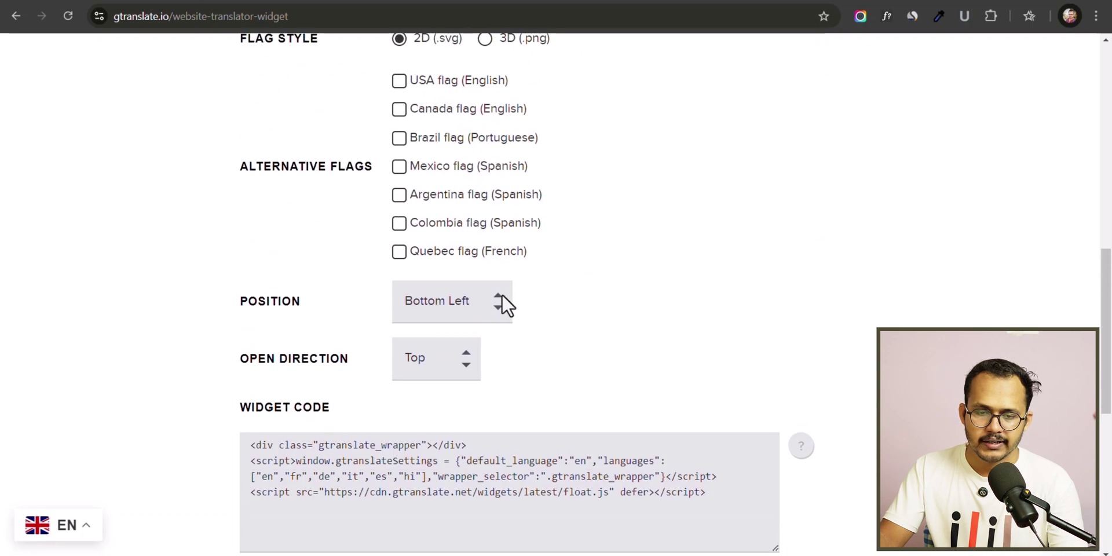
scroll(367, 129, "up", 1)
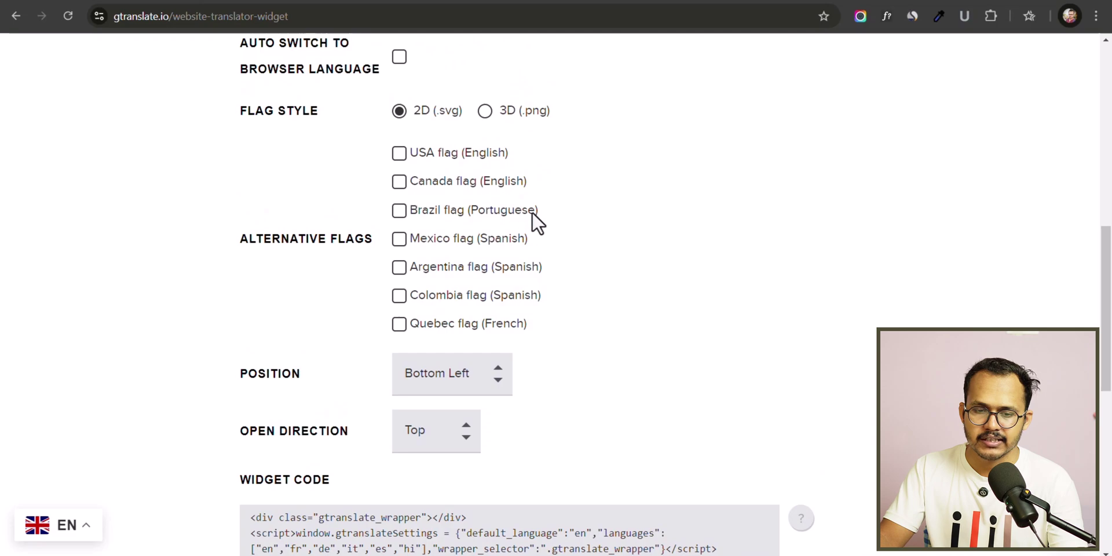
scroll(626, 204, "up", 3)
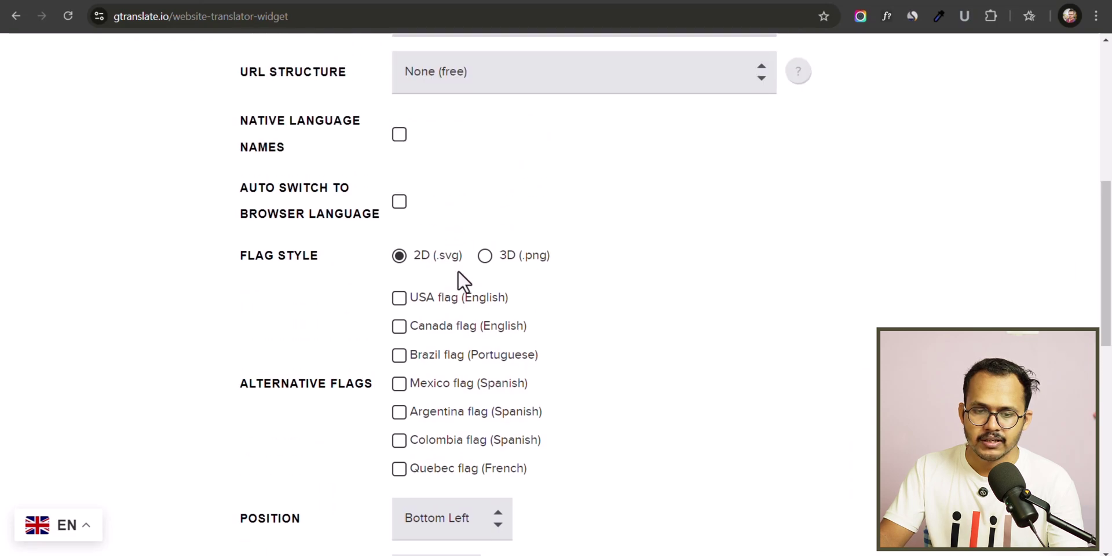
left_click(487, 256)
scroll(580, 290, "down", 4)
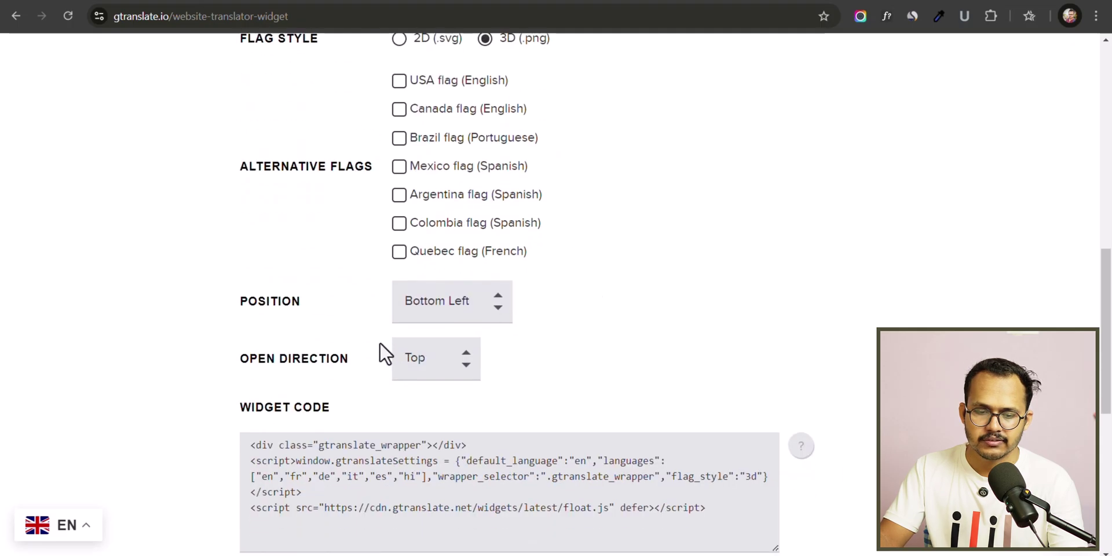
scroll(380, 348, "down", 4)
left_click(311, 430)
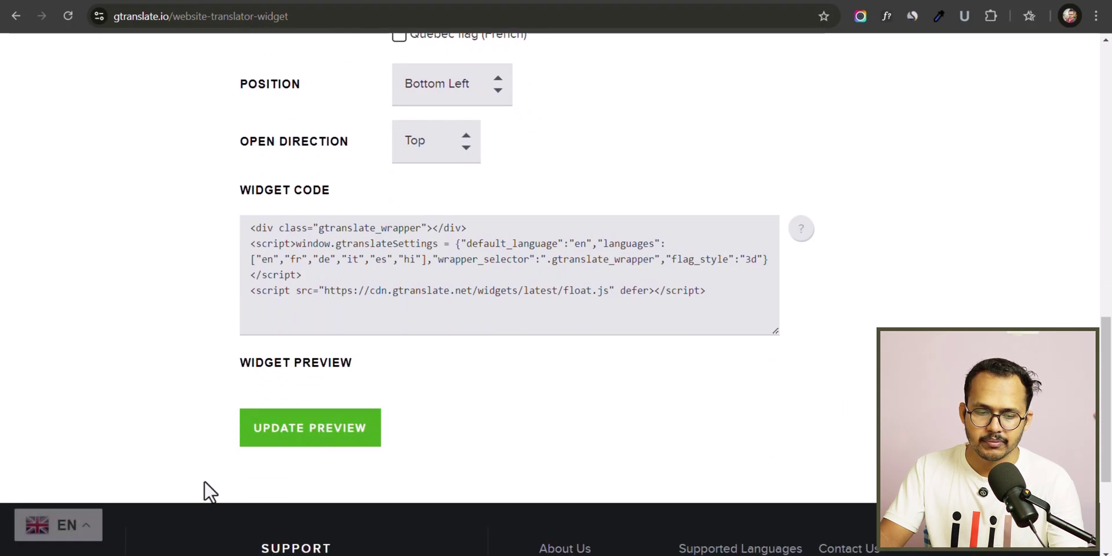
left_click(91, 532)
scroll(79, 420, "up", 3)
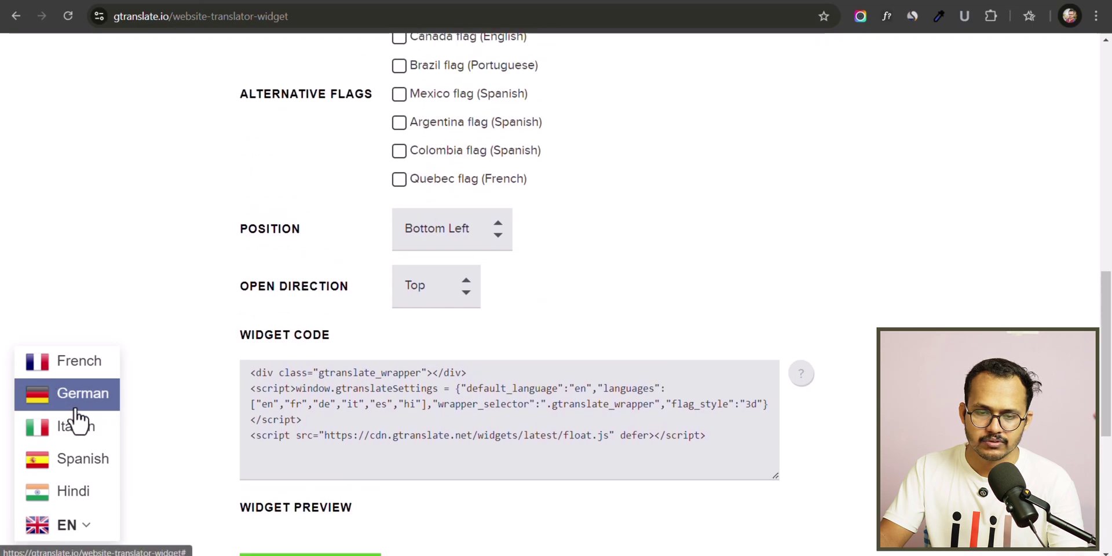
scroll(554, 260, "up", 5)
scroll(436, 270, "down", 1)
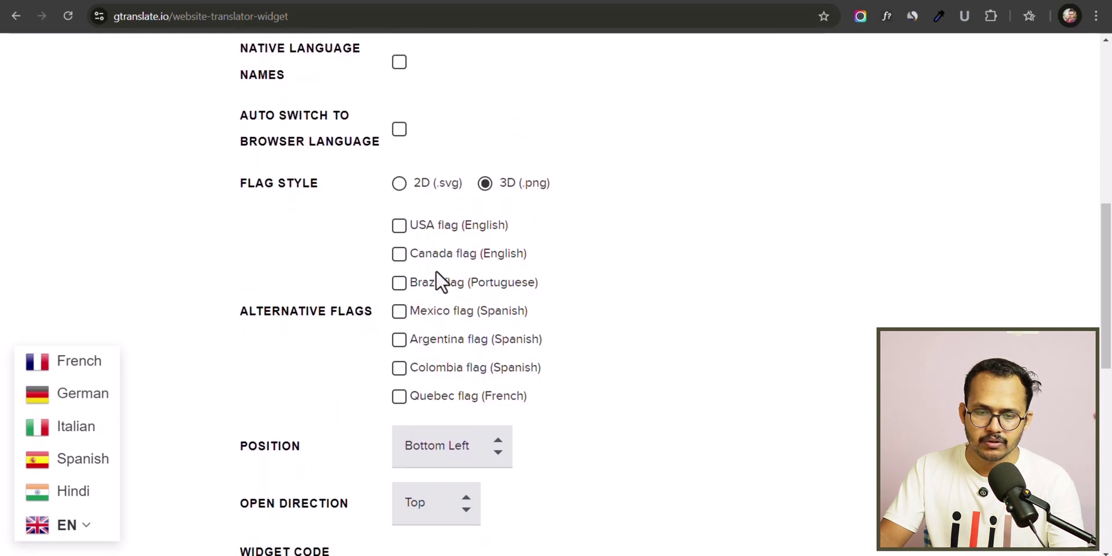
left_click(401, 184)
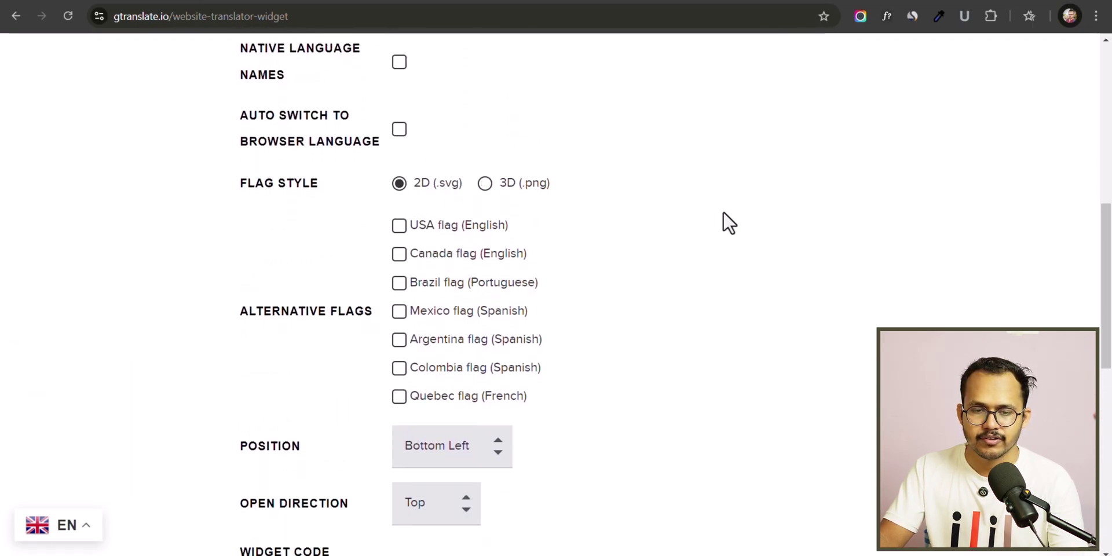
scroll(719, 223, "up", 3)
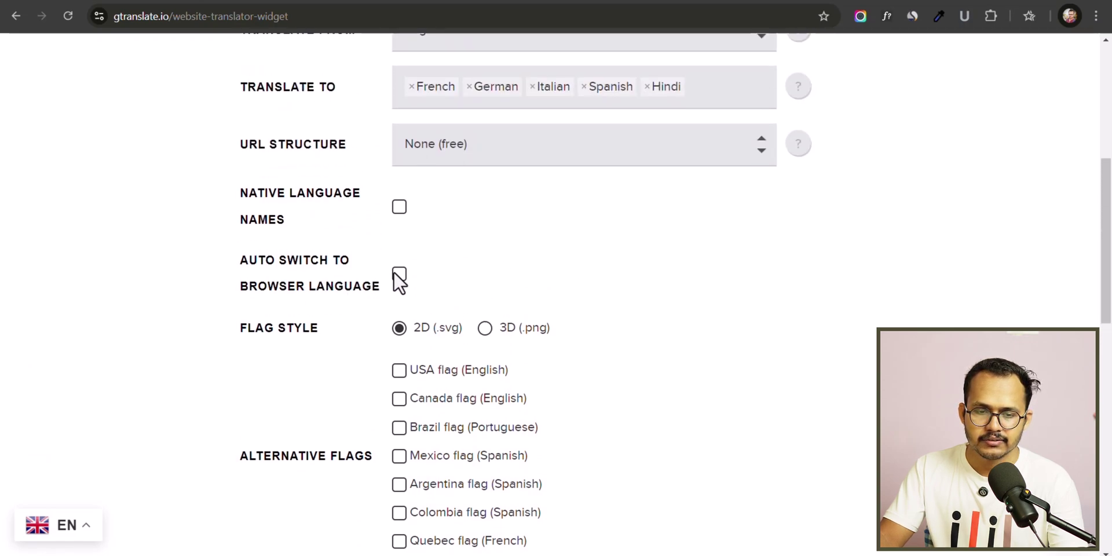
Step: Tick Auto switch to browser language in the widget settings
left_click(399, 274)
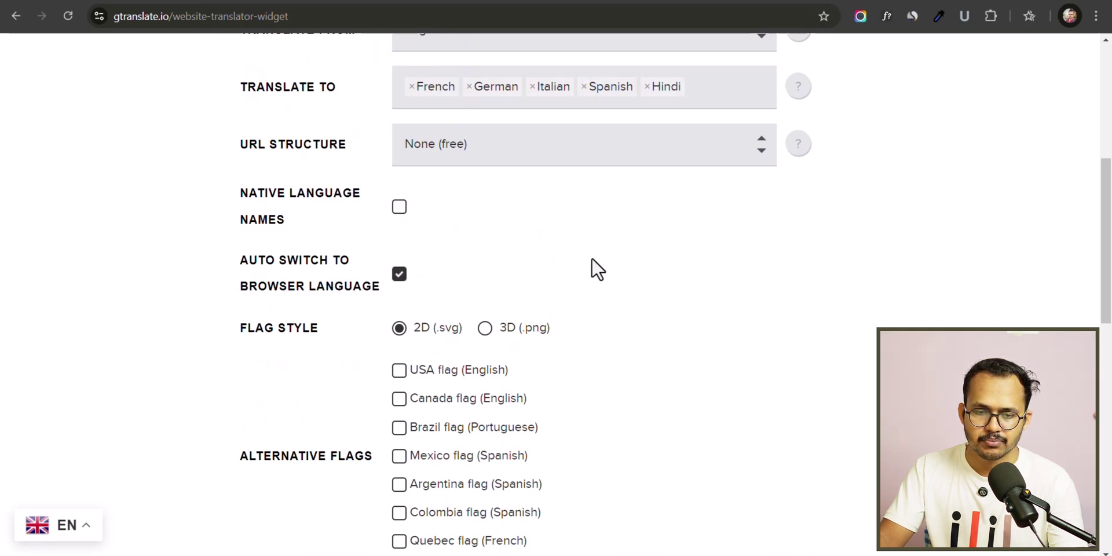
scroll(603, 251, "down", 9)
Step: Refresh the preview with browser language detection and expand its language list
left_click(316, 426)
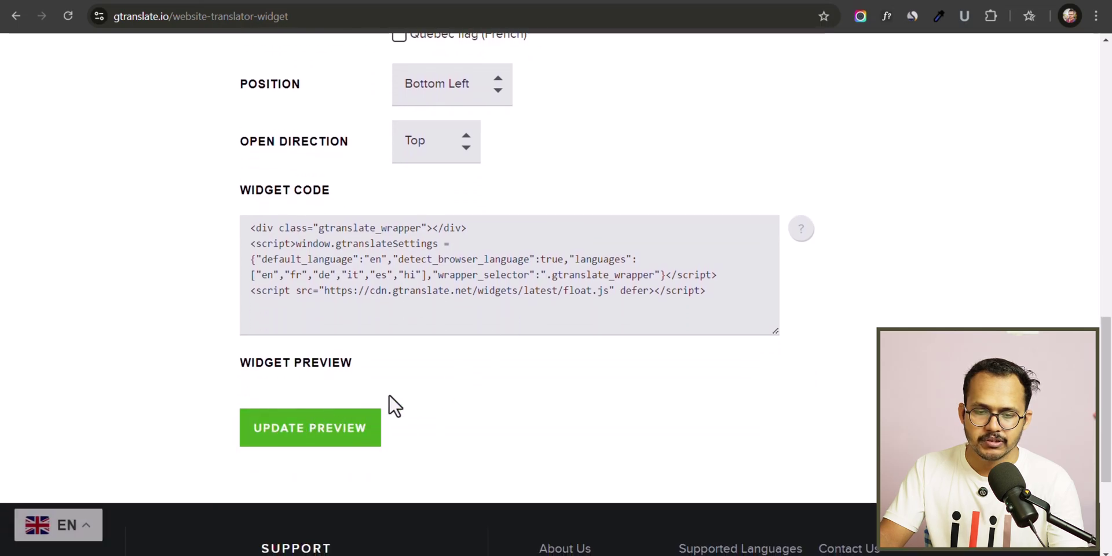
left_click(87, 525)
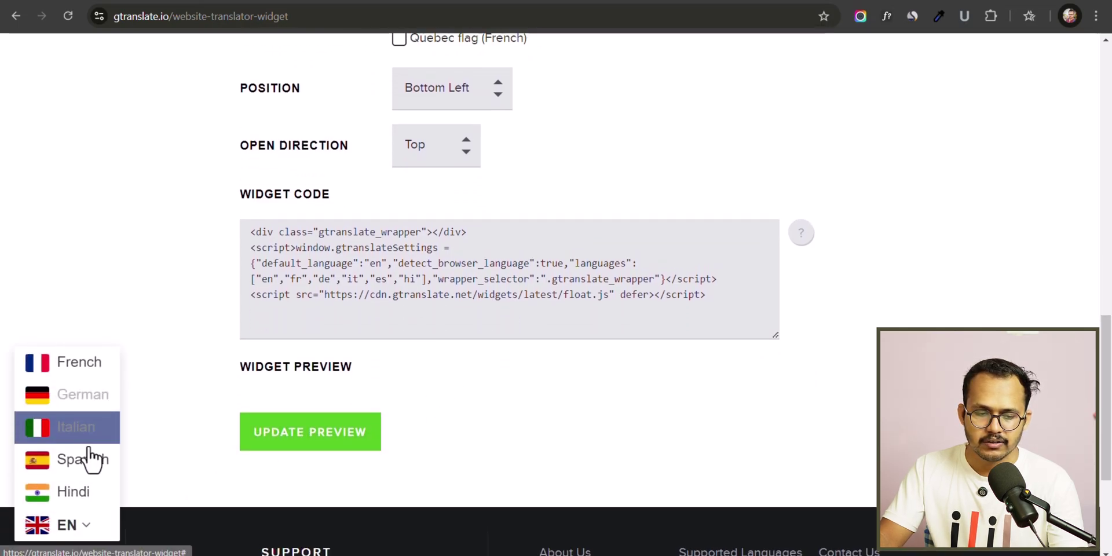
scroll(92, 441, "up", 2)
scroll(671, 259, "up", 10)
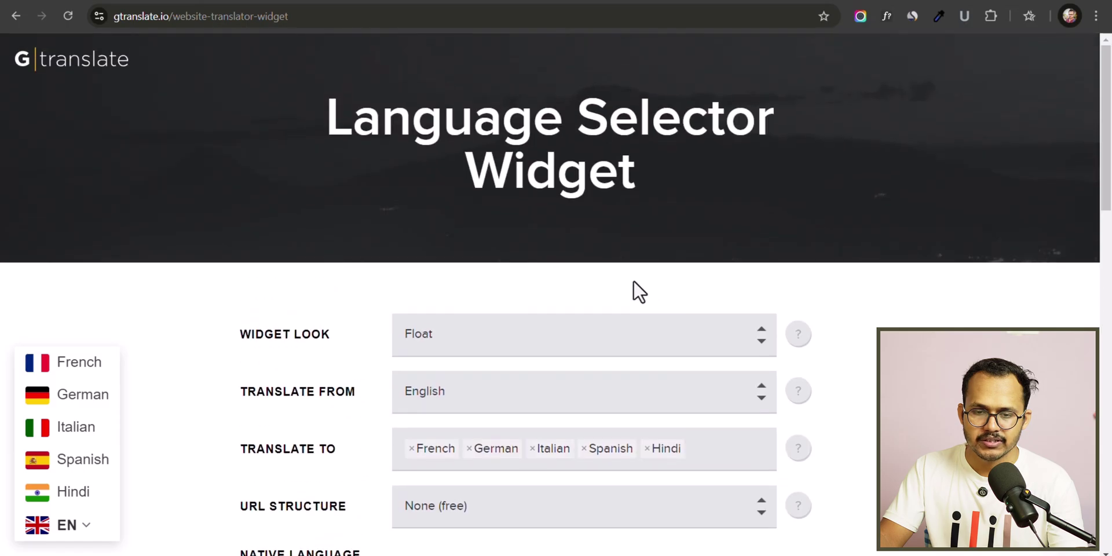
scroll(666, 374, "down", 4)
Step: Add Russian and Bengali as target languages, then select all the generated widget code
left_click(703, 246)
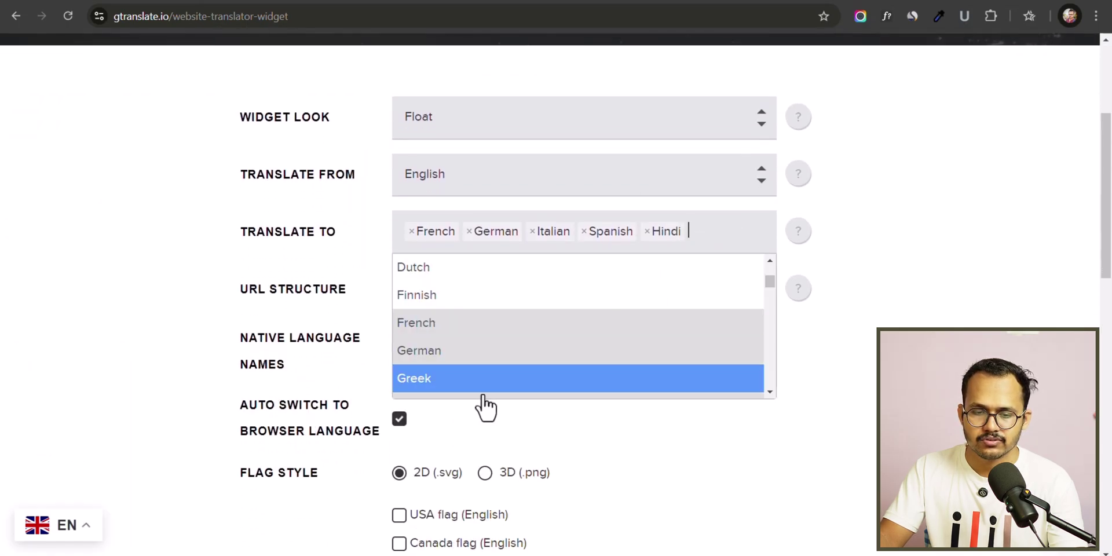
scroll(489, 336, "down", 3)
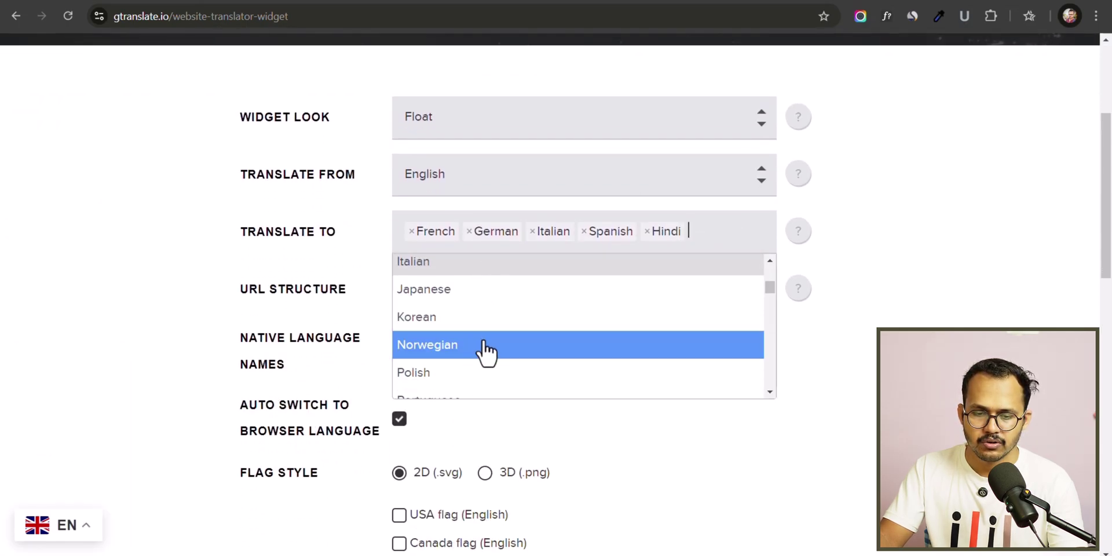
scroll(486, 347, "down", 2)
left_click(481, 318)
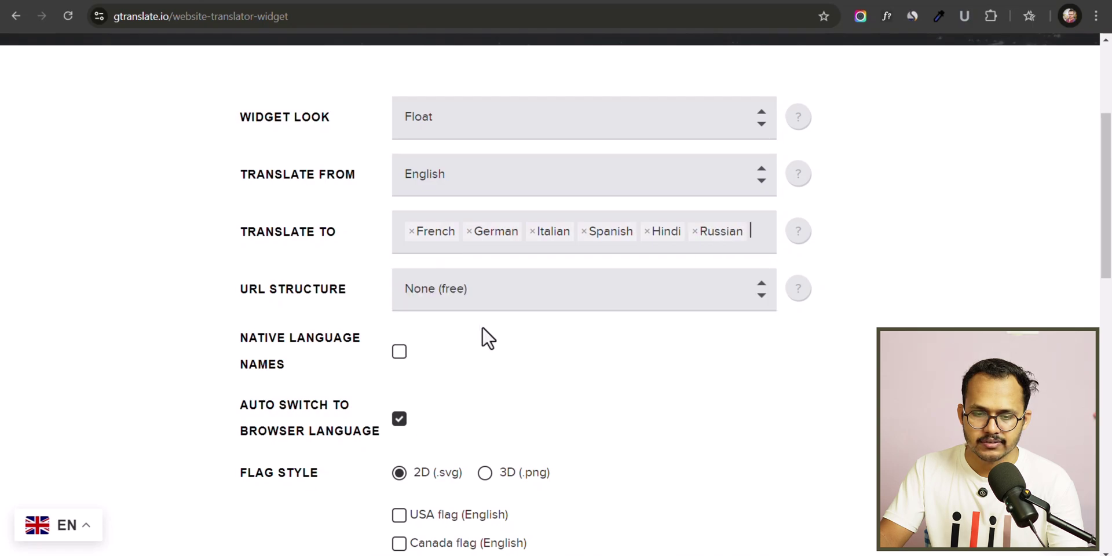
left_click(762, 241)
scroll(556, 374, "down", 5)
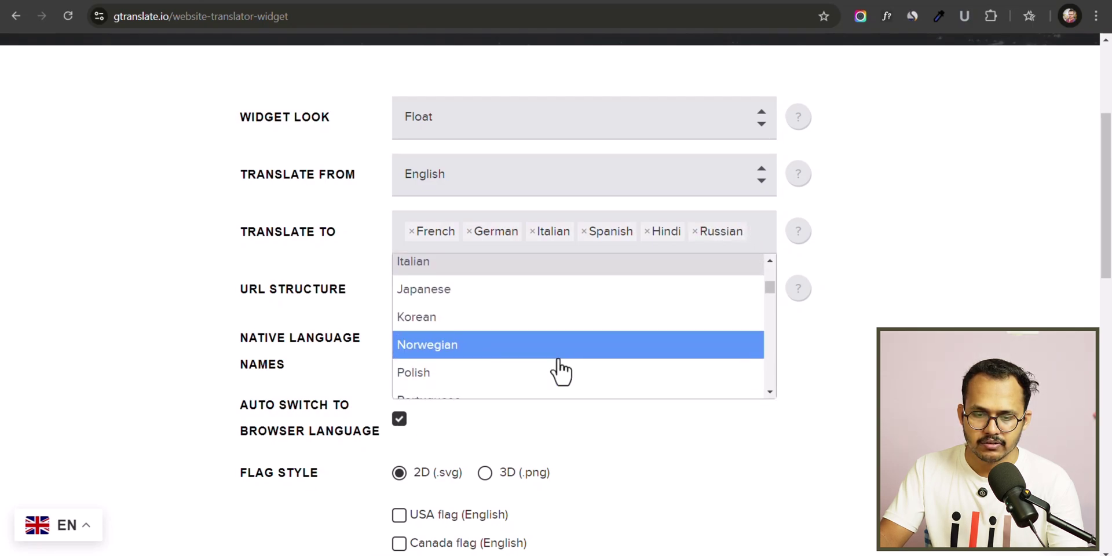
scroll(509, 372, "down", 2)
scroll(527, 353, "down", 4)
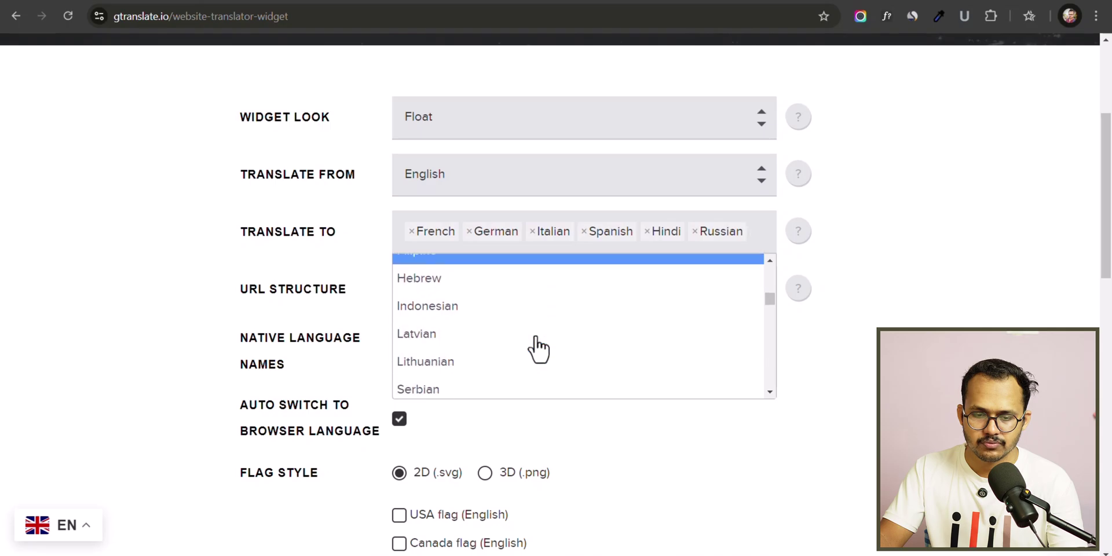
left_click(450, 377)
scroll(350, 522, "down", 10)
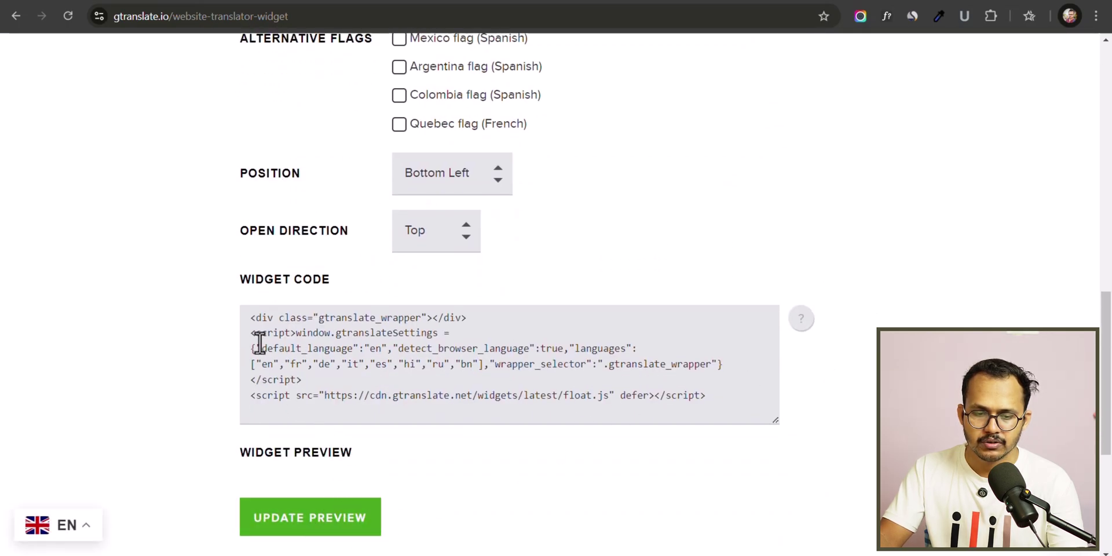
left_click_drag(251, 326, 731, 408)
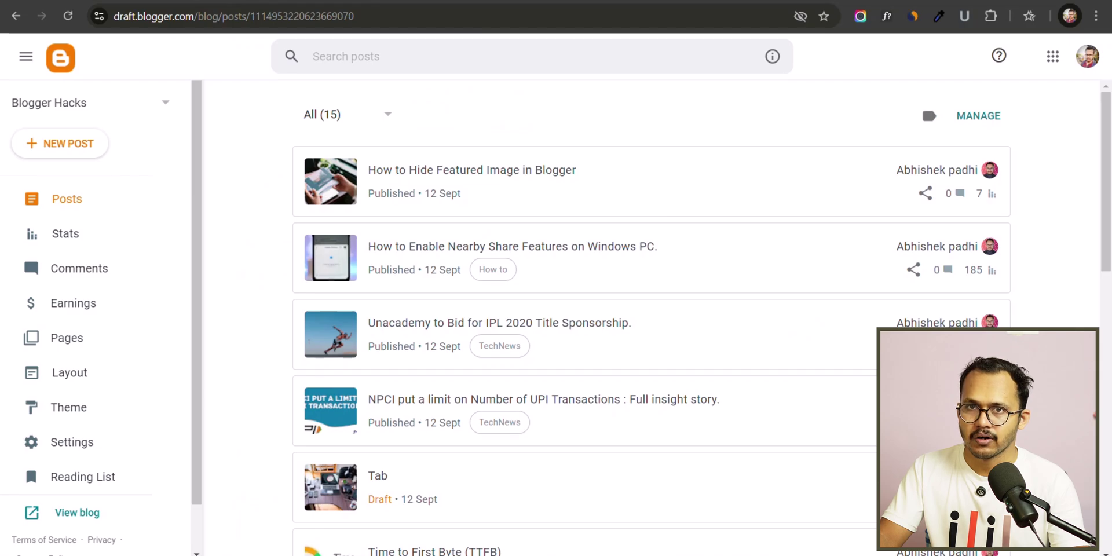
Step: Open the Blogger theme's HTML editor and scroll to the end of the code
left_click(104, 411)
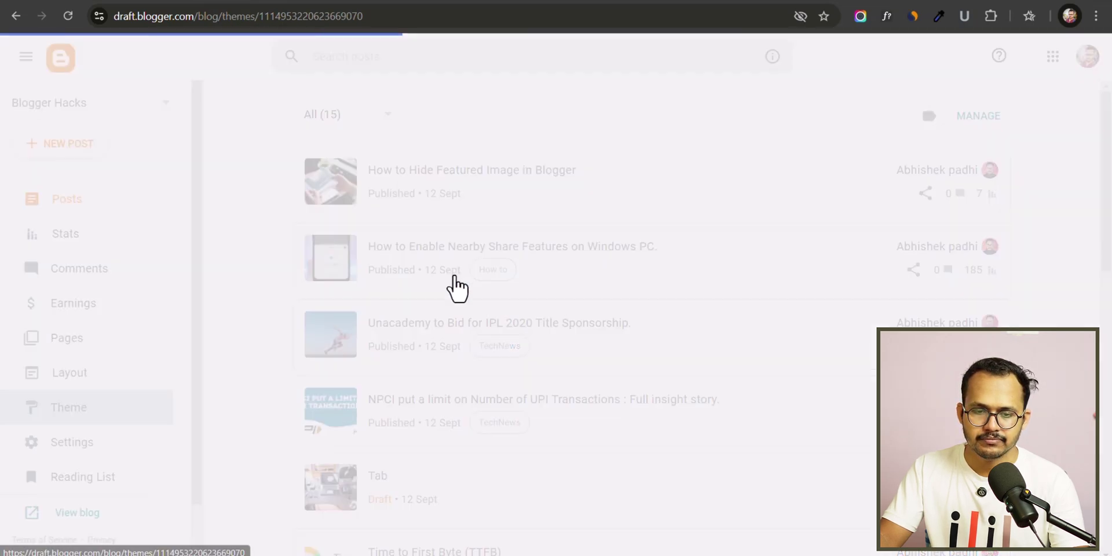
left_click(558, 200)
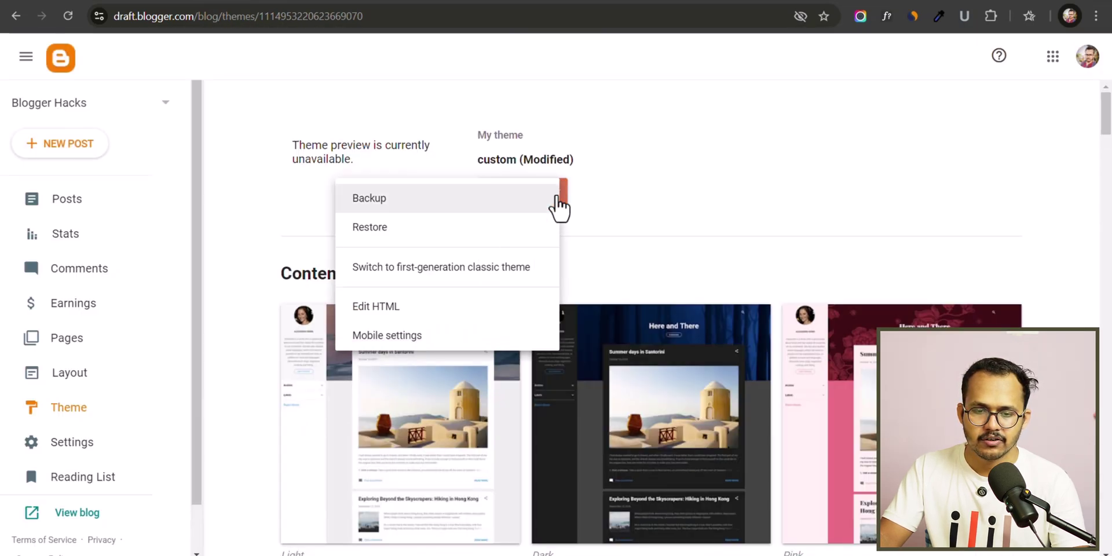
left_click(367, 306)
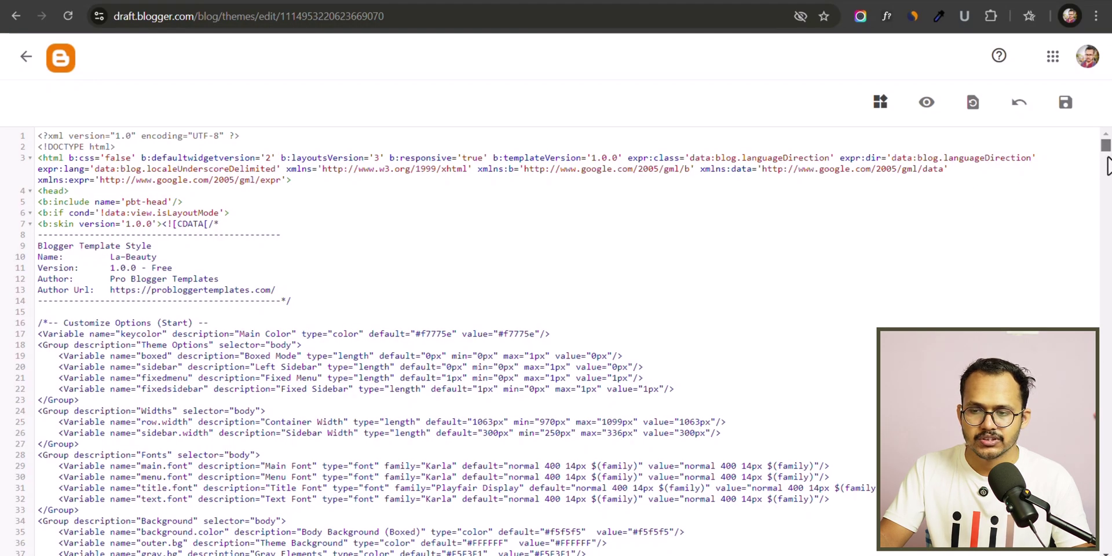
left_click_drag(1106, 165, 1105, 545)
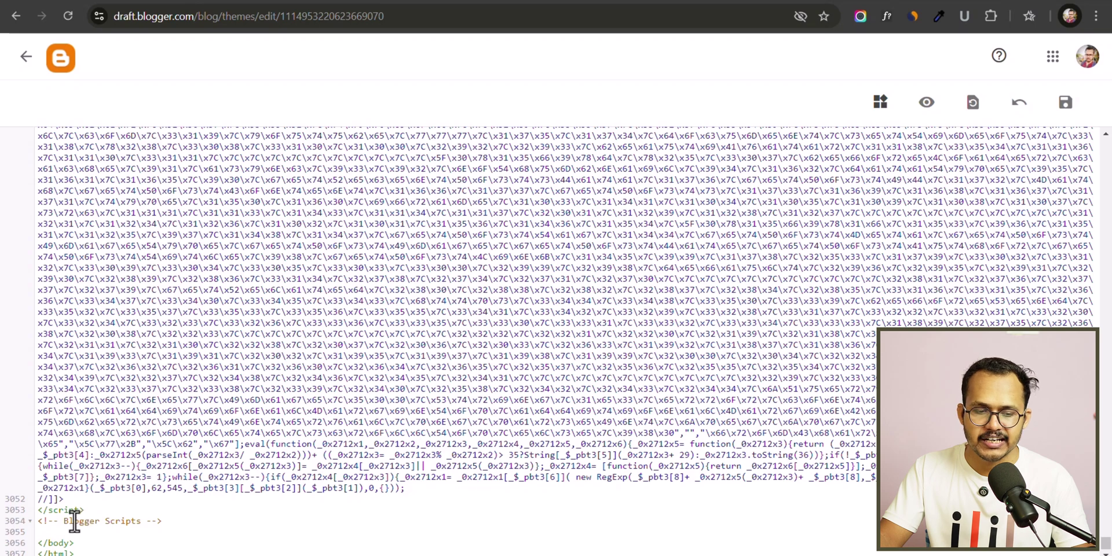
Step: Paste the GTranslate widget code before the closing body tag, save, and show the live blog
key("ctrl+v")
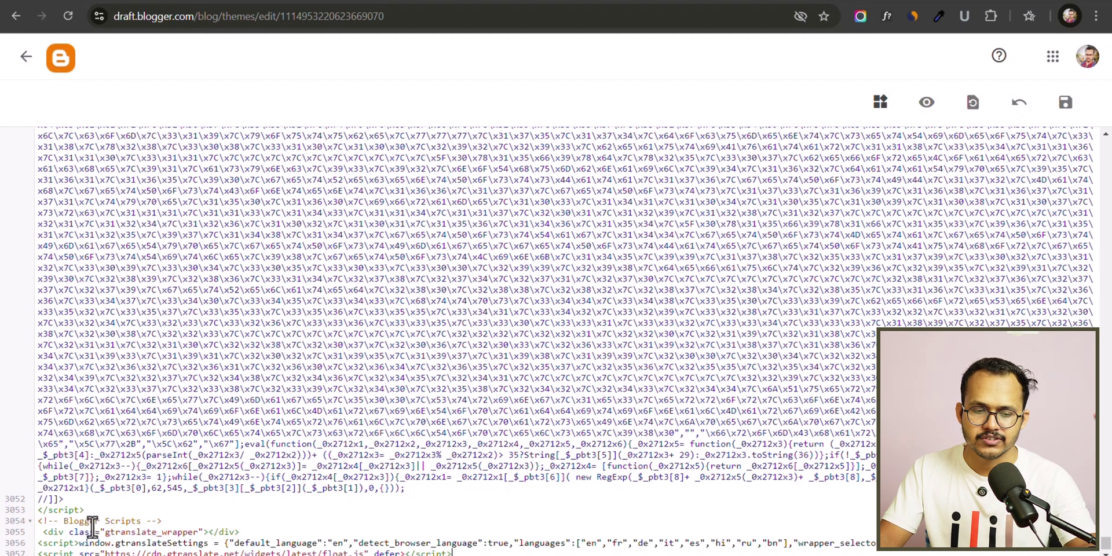
scroll(580, 440, "down", 1)
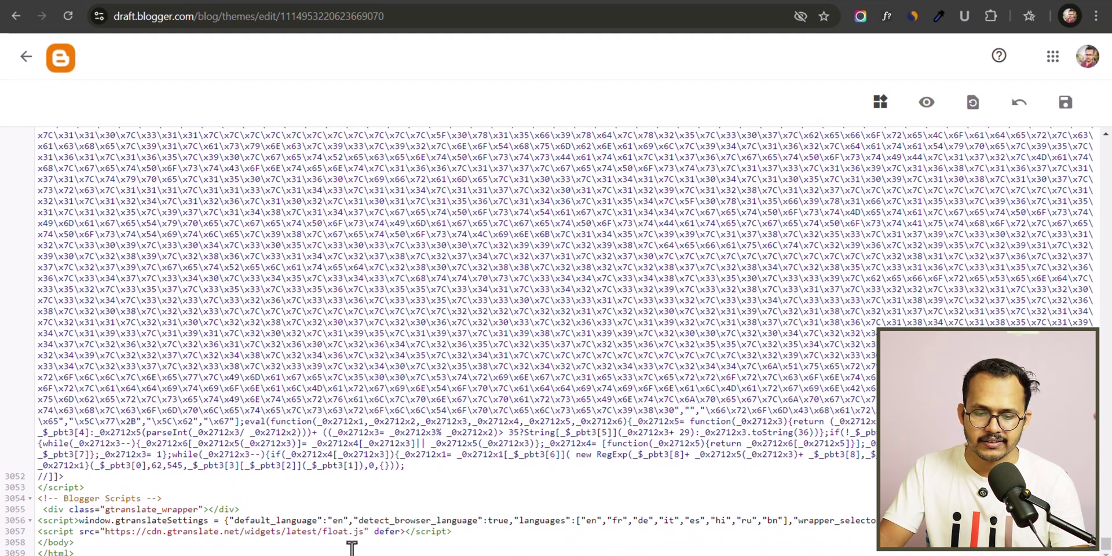
left_click(1060, 104)
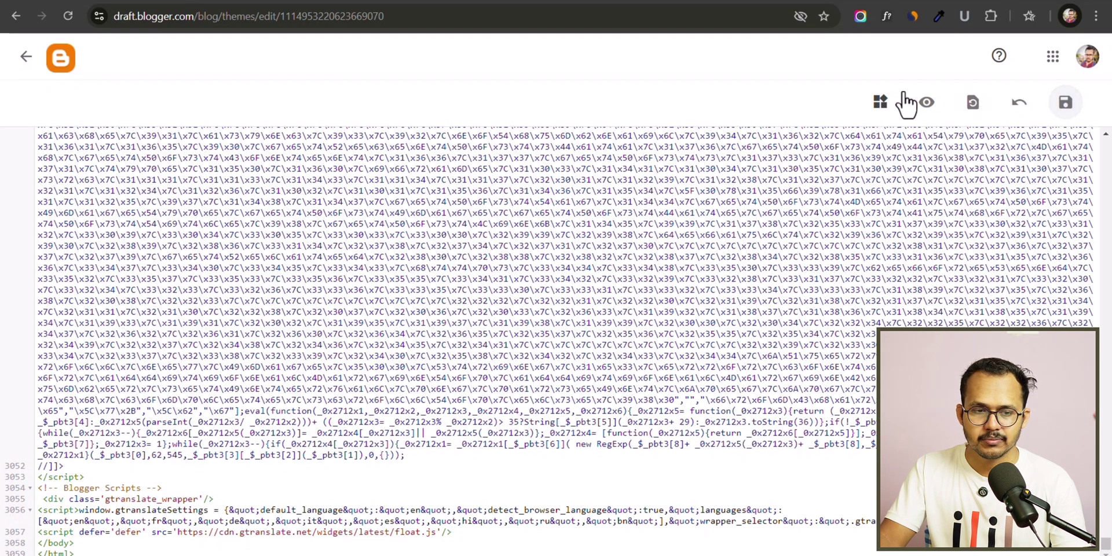
left_click(460, 1)
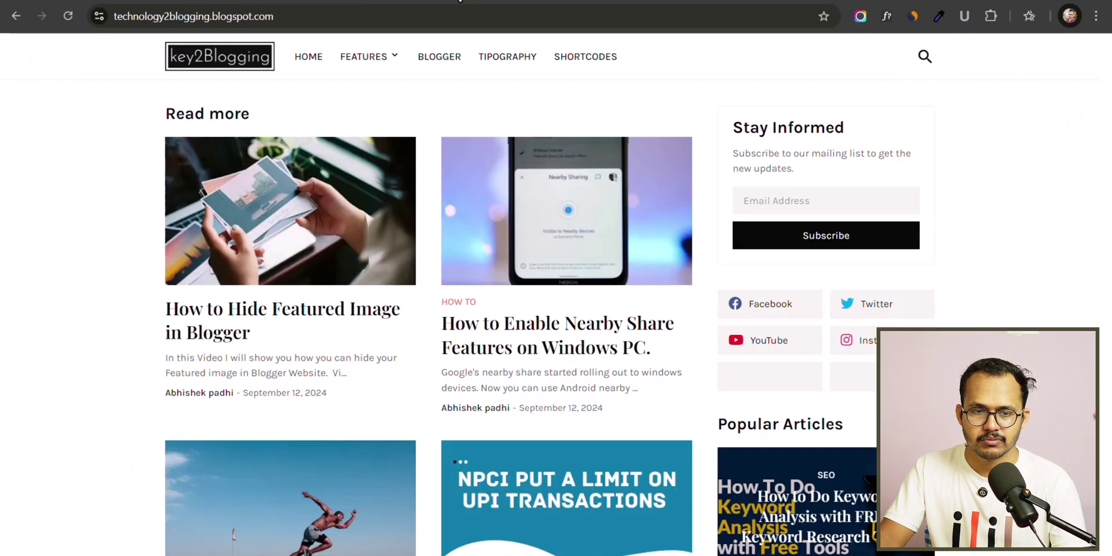
Step: Reload the blog and view the new floating switcher's language list
left_click(76, 18)
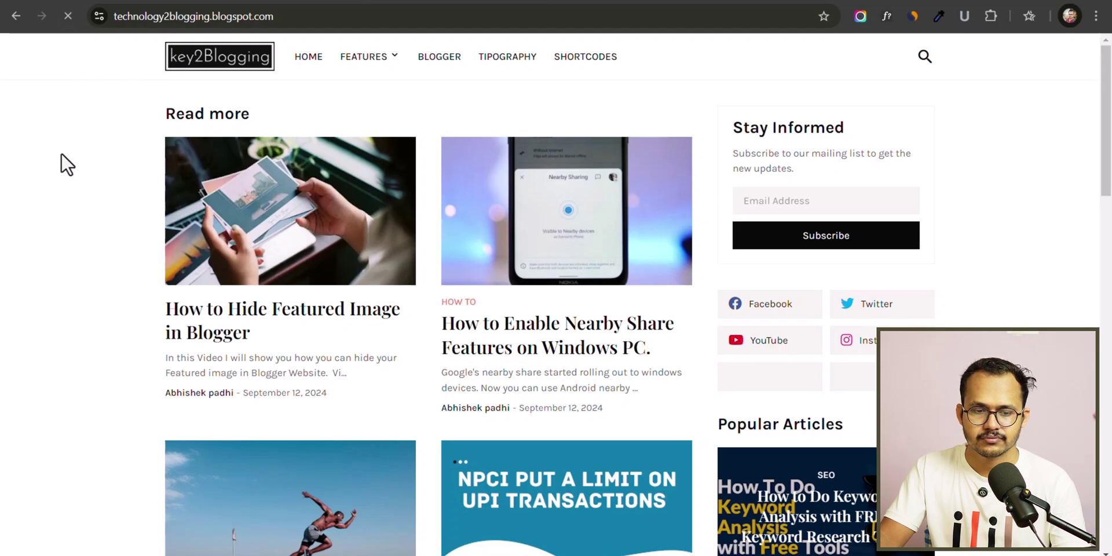
scroll(87, 405, "down", 3)
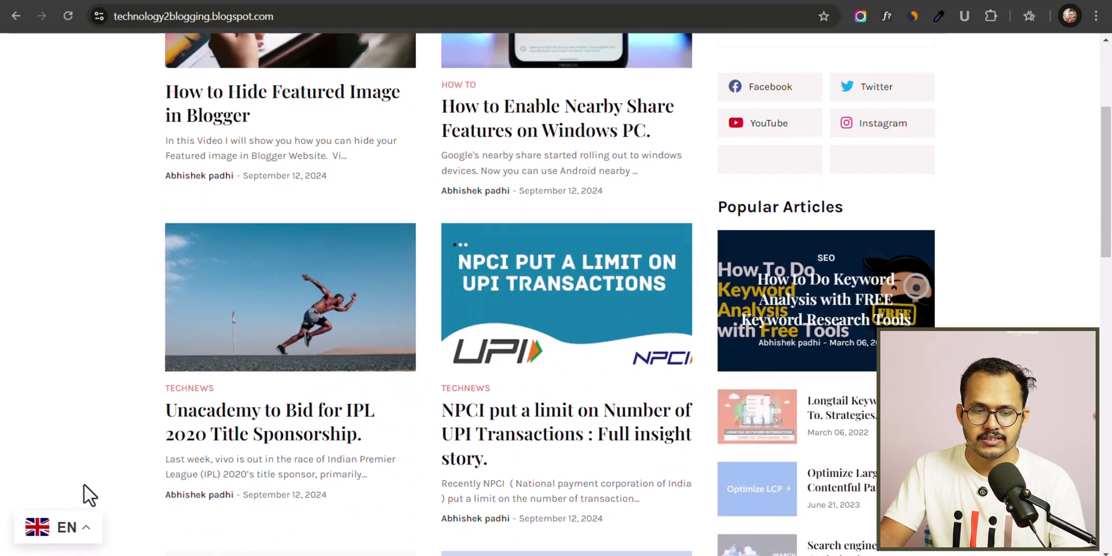
left_click(68, 534)
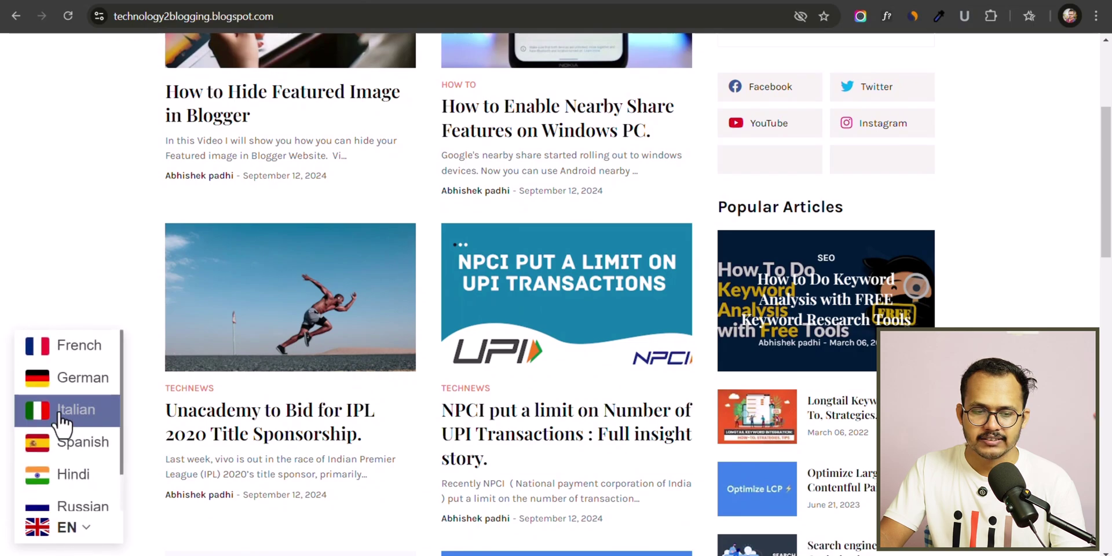
scroll(67, 440, "up", 2)
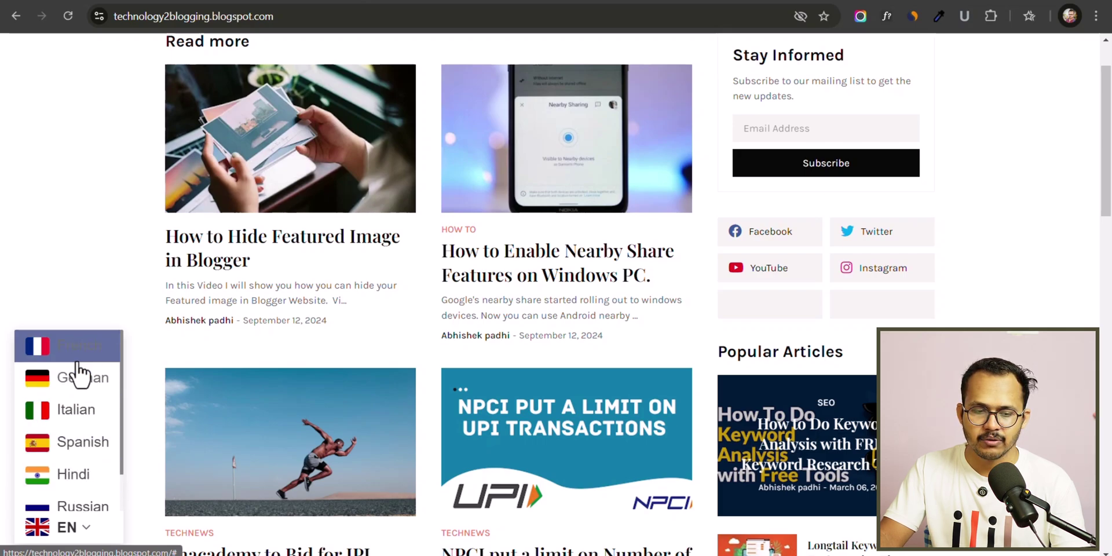
Step: Open the Nearby Share article and translate it into Hindi
left_click(549, 255)
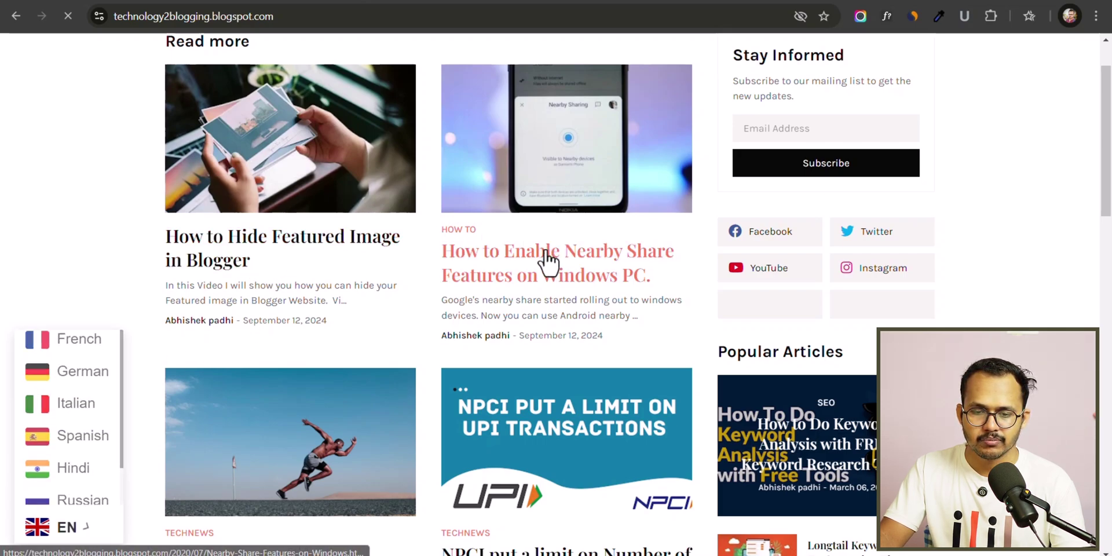
scroll(421, 288, "down", 1)
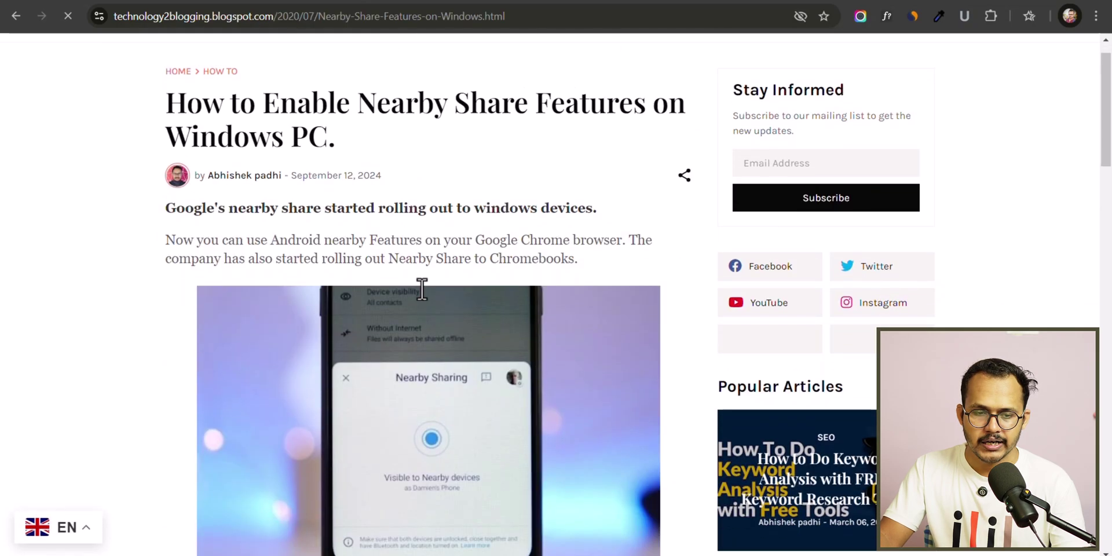
left_click(77, 520)
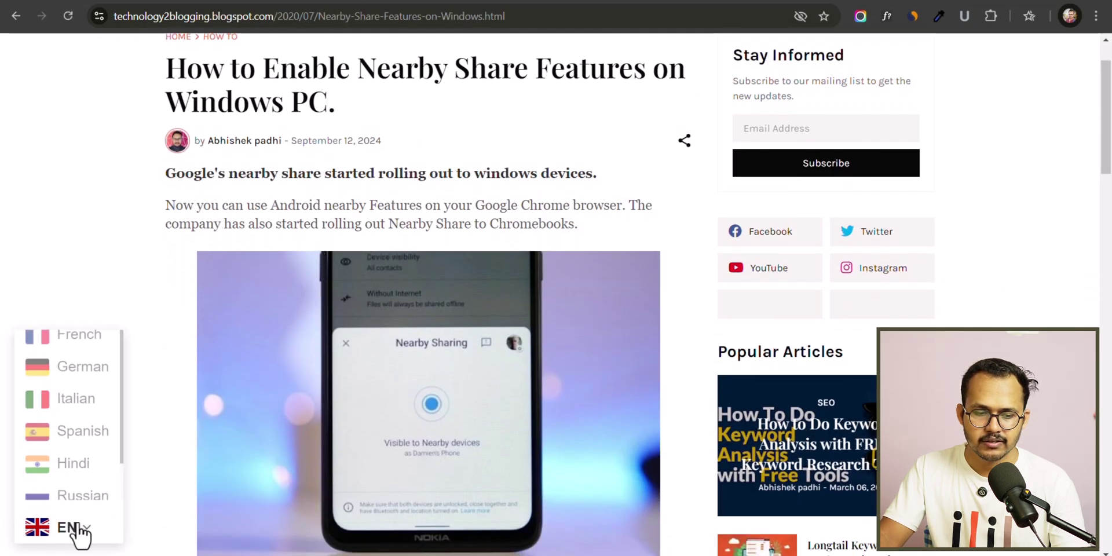
left_click(74, 473)
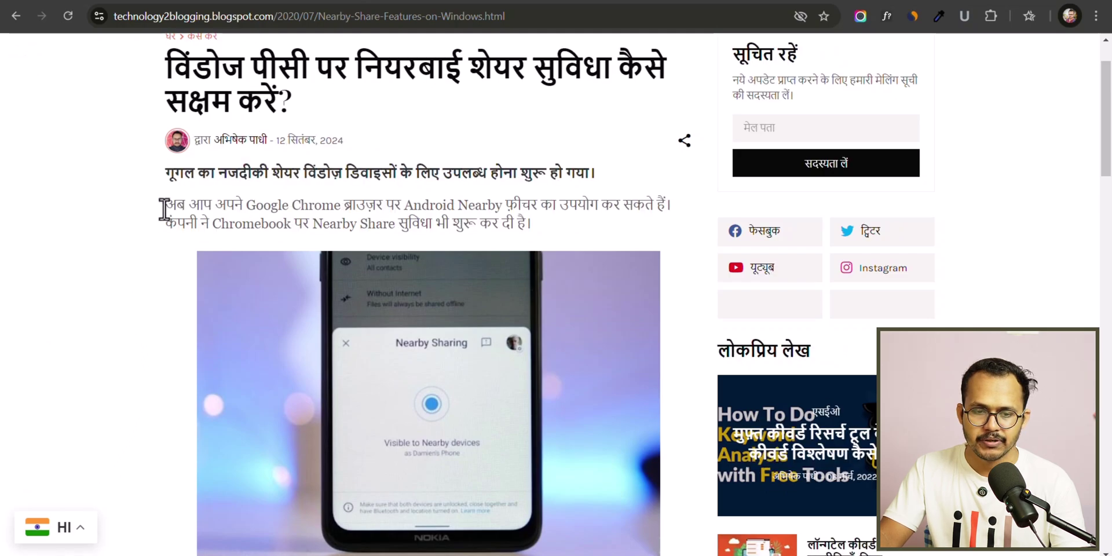
Step: Switch the Nearby Share article from Hindi to Russian using the floating widget
left_click_drag(164, 205, 517, 226)
left_click(552, 225)
scroll(579, 217, "up", 2)
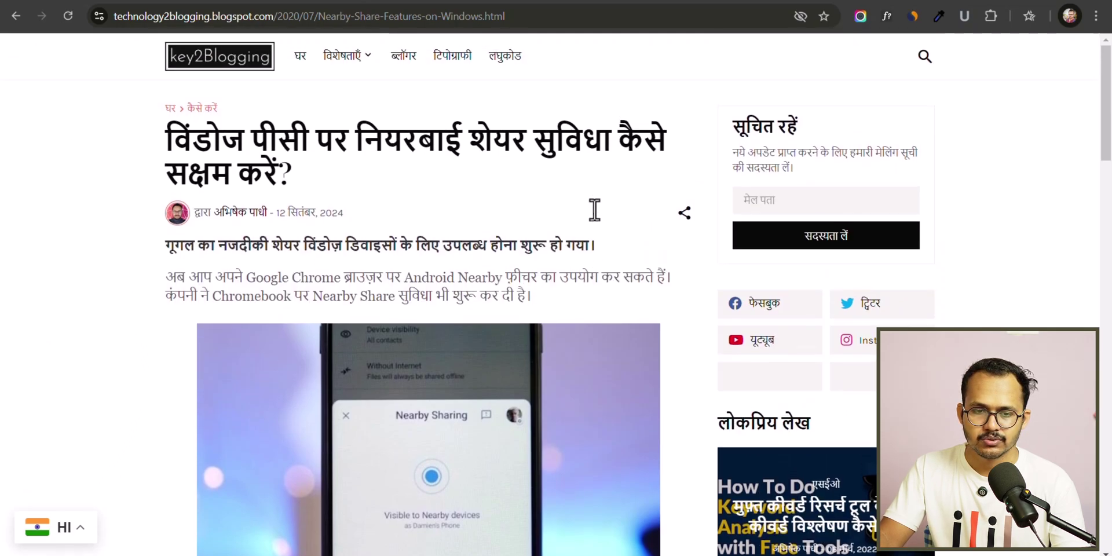
scroll(475, 148, "down", 10)
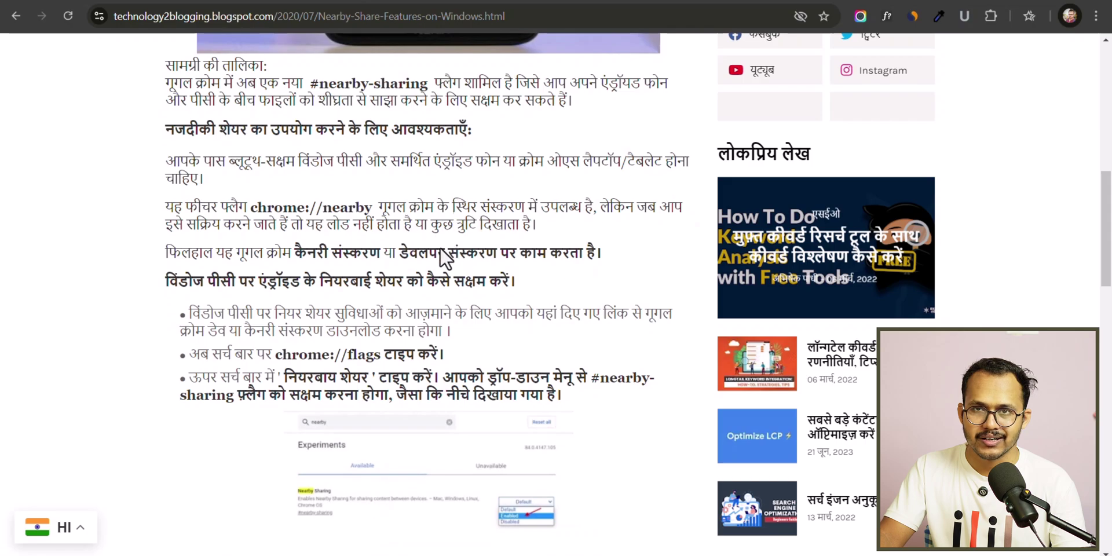
left_click(78, 530)
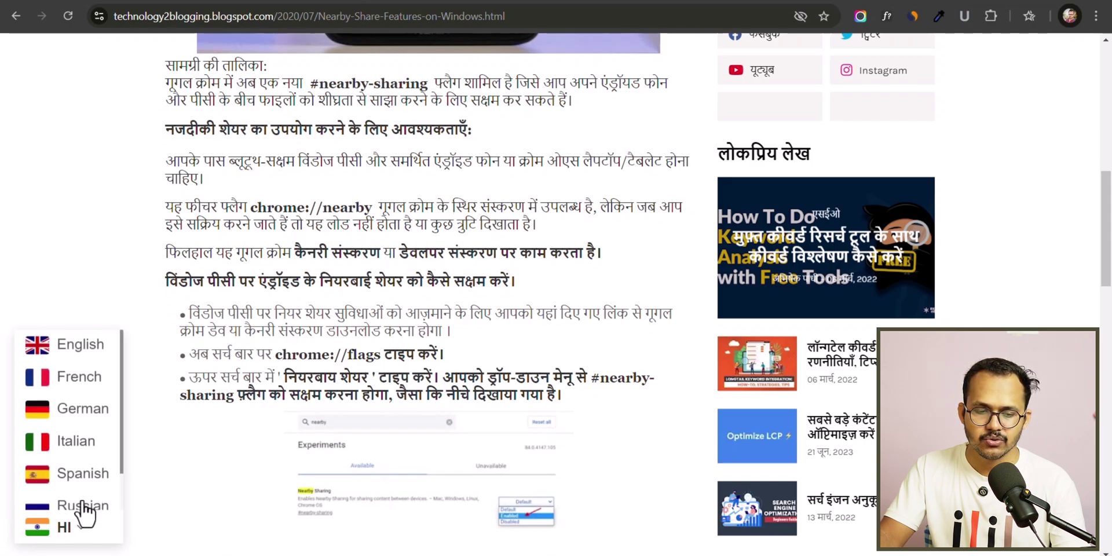
scroll(81, 432, "down", 1)
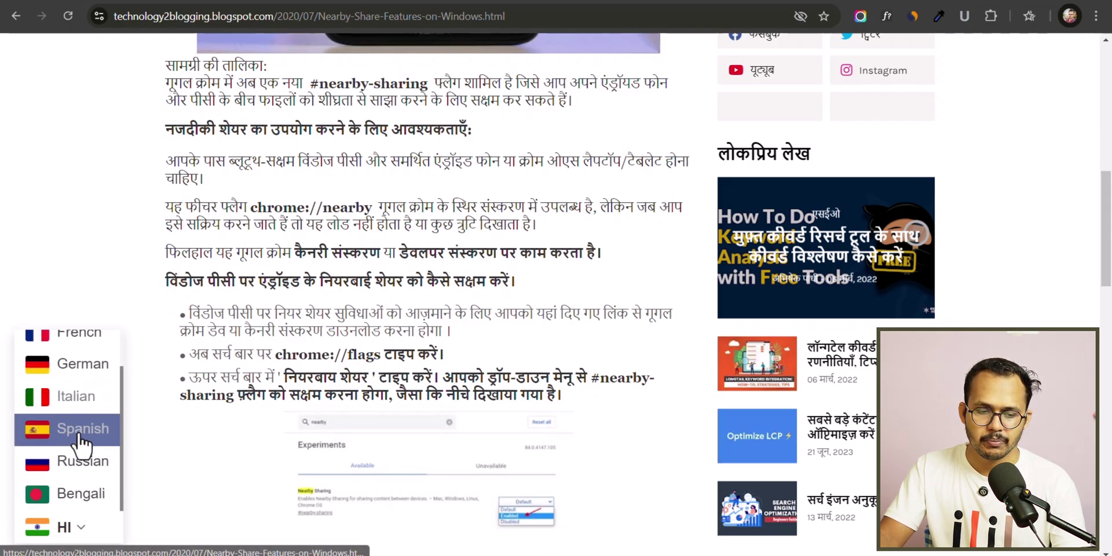
left_click(80, 468)
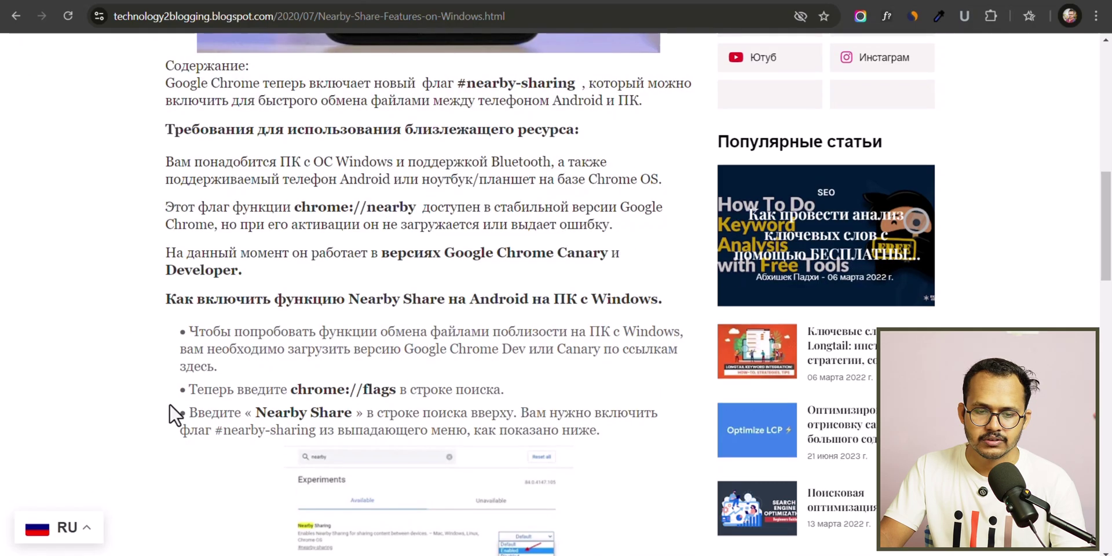
Step: Translate the article into French, then return to the gtranslate.io tab with Ctrl+Tab
scroll(299, 334, "up", 7)
scroll(313, 348, "up", 3)
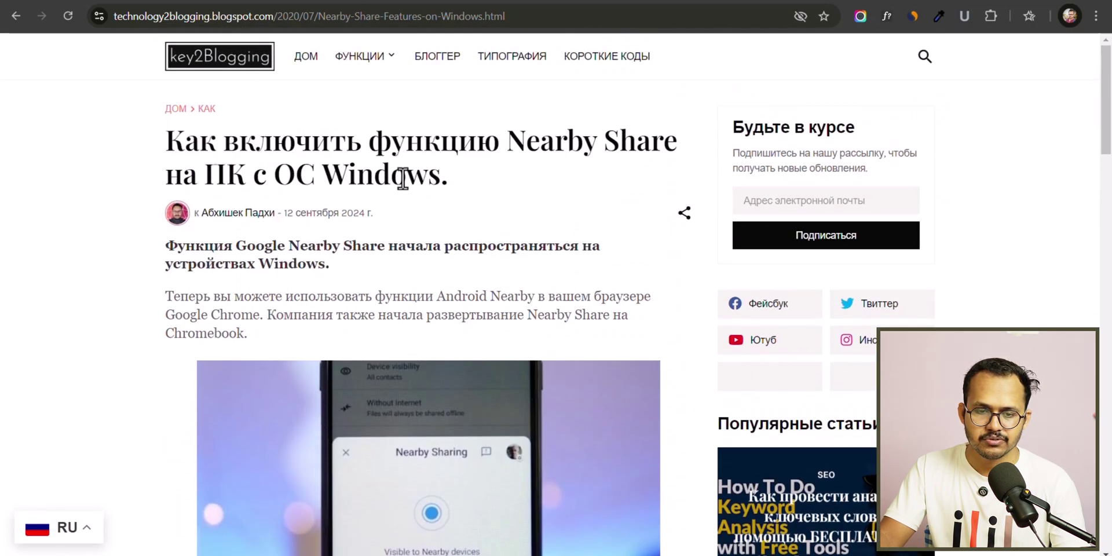
left_click_drag(447, 177, 165, 141)
left_click(165, 145)
left_click(68, 530)
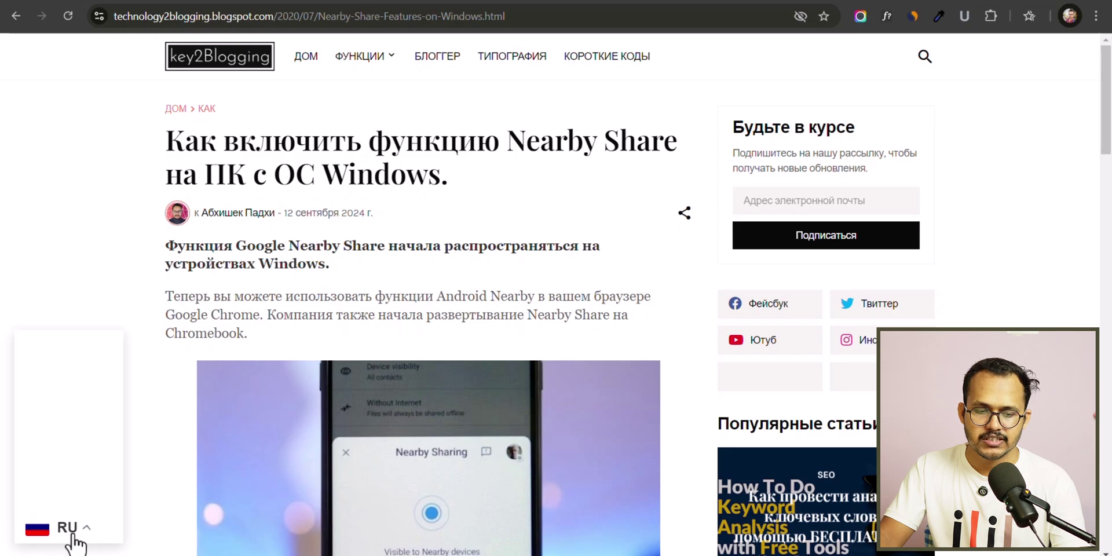
scroll(72, 449, "down", 3)
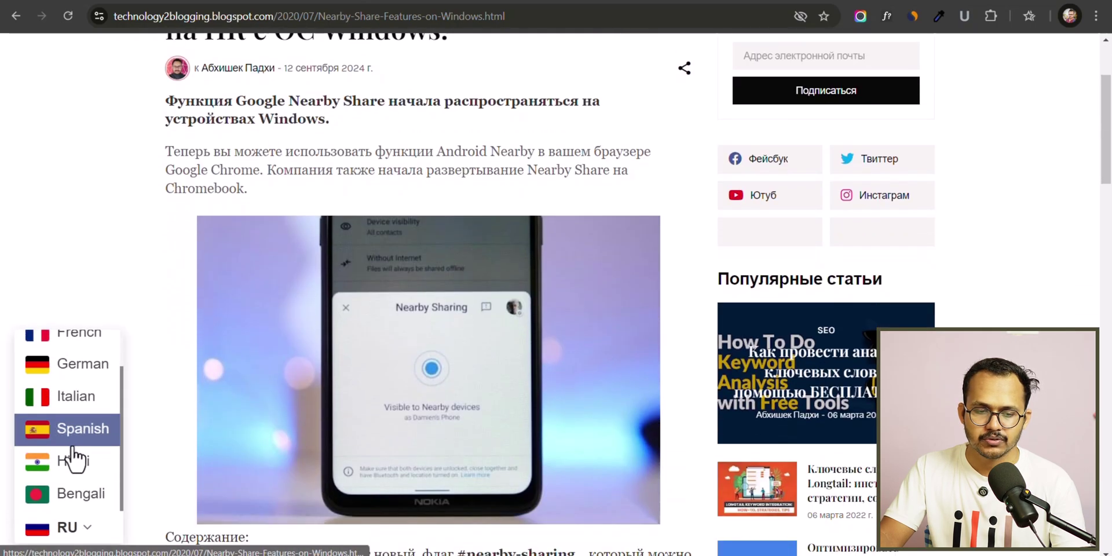
scroll(73, 440, "up", 5)
left_click(73, 376)
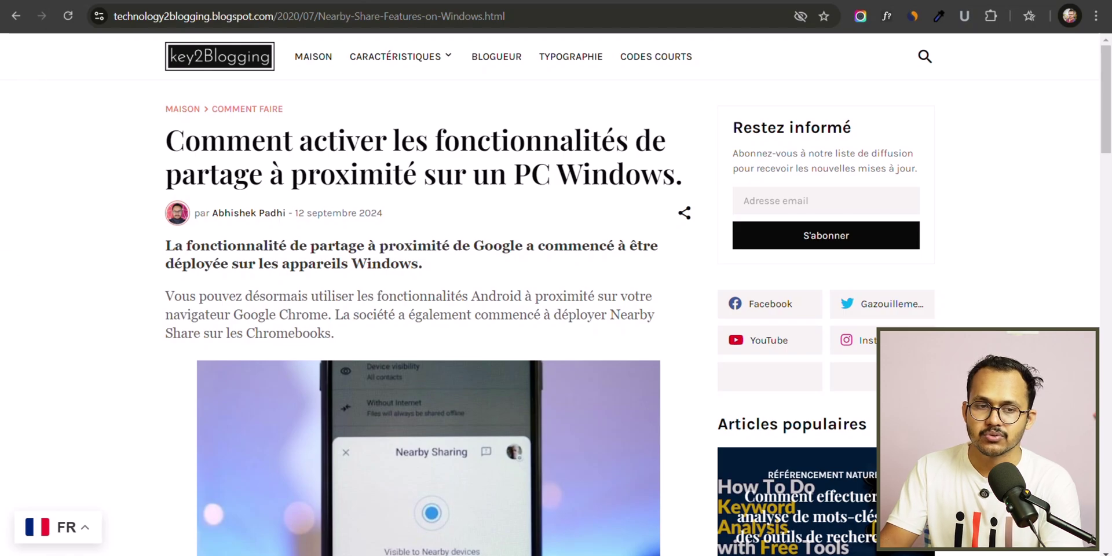
key("ctrl+Tab")
Step: Set the widget look to Popup and view the refreshed preview's eight-language popup, English through Bengali
scroll(706, 216, "up", 6)
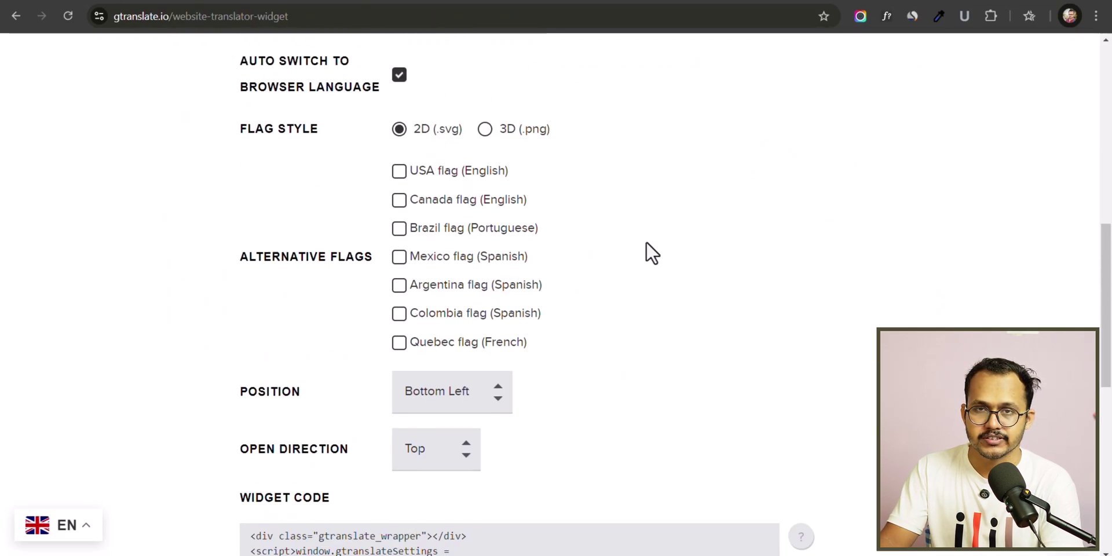
scroll(686, 252, "up", 6)
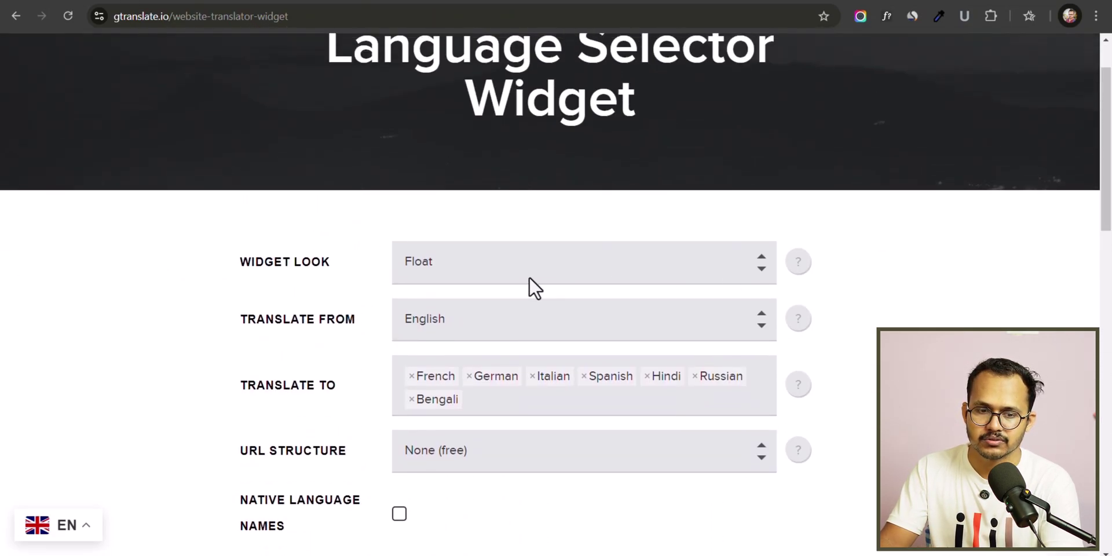
scroll(529, 276, "down", 2)
left_click(481, 119)
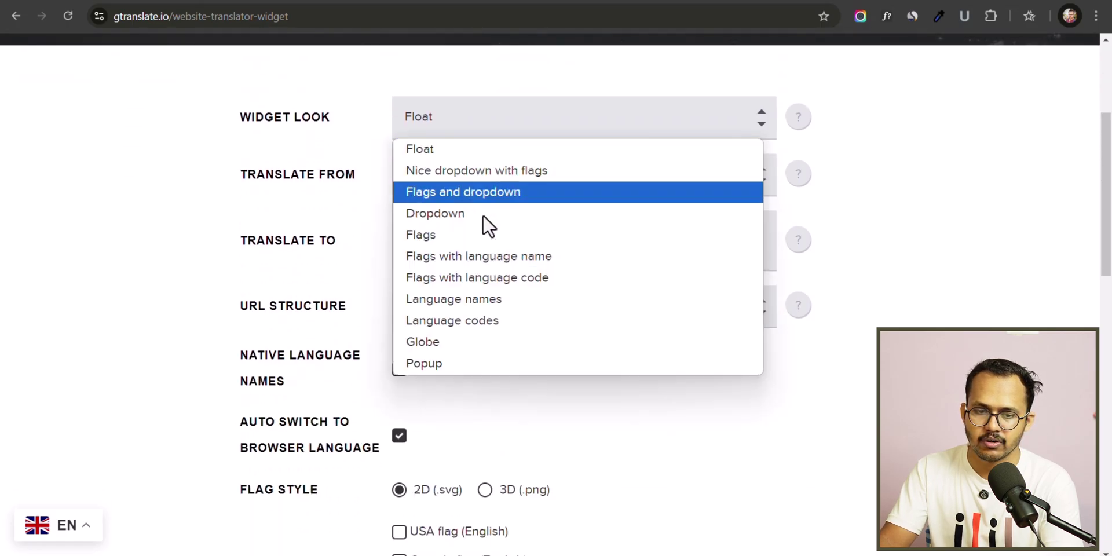
left_click(457, 362)
scroll(695, 364, "down", 12)
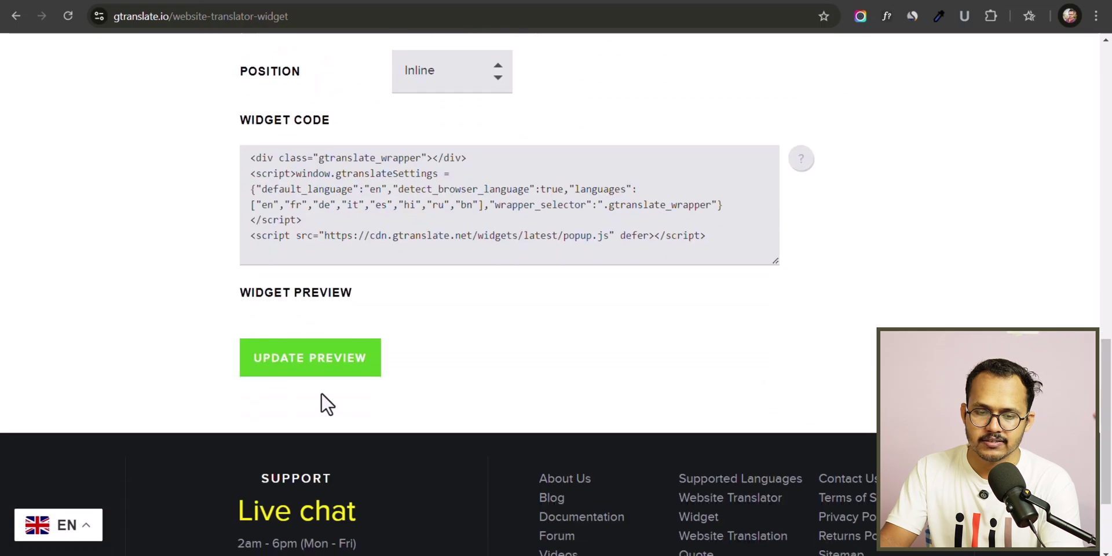
left_click(303, 365)
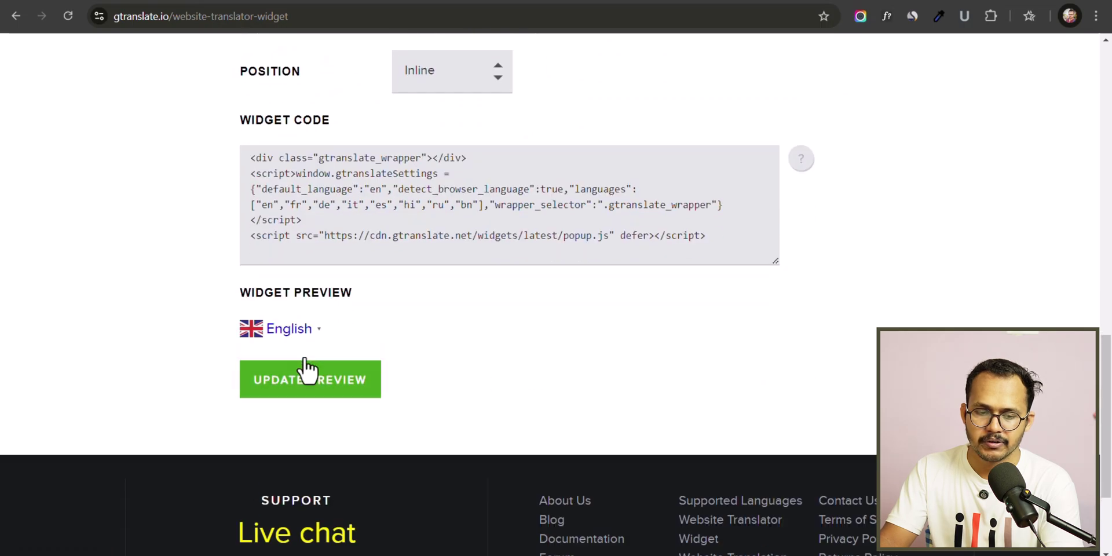
left_click(293, 337)
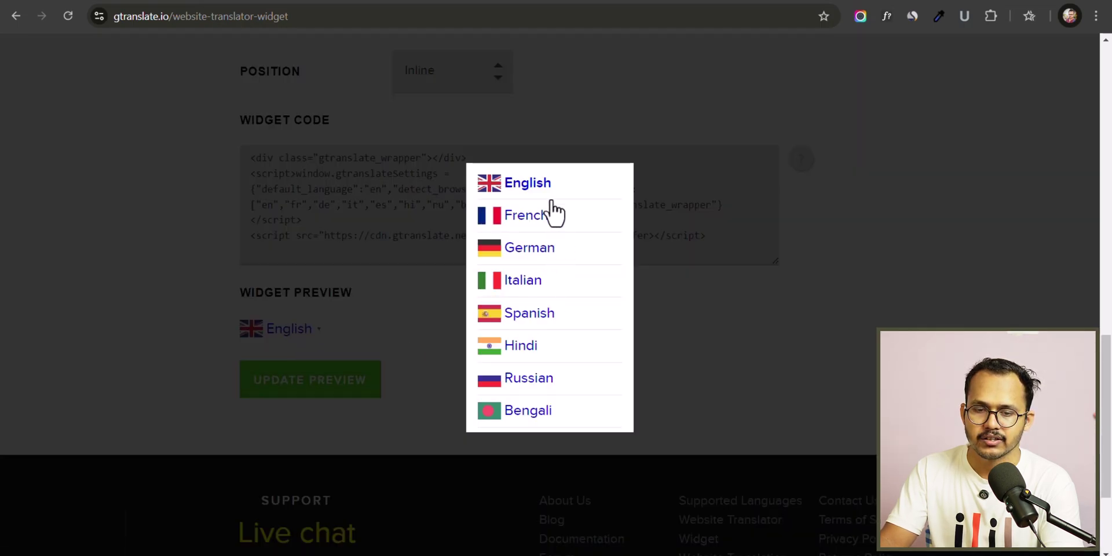
scroll(536, 399, "down", 3)
left_click(367, 198)
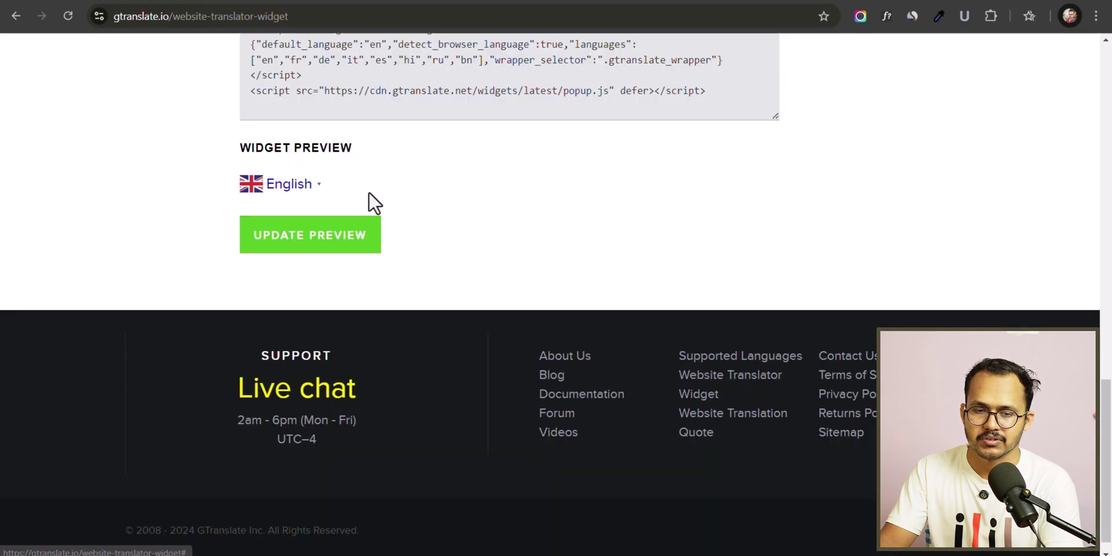
scroll(627, 200, "up", 15)
Step: Choose the Globe widget look and refresh the preview to show the globe icon
scroll(422, 290, "up", 4)
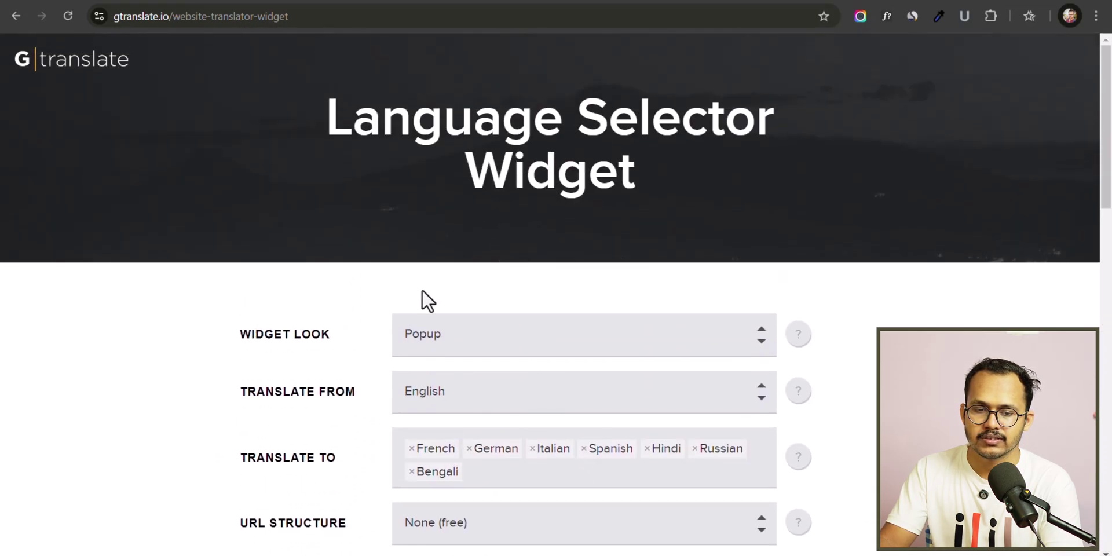
left_click(457, 334)
left_click(458, 281)
scroll(759, 312, "down", 14)
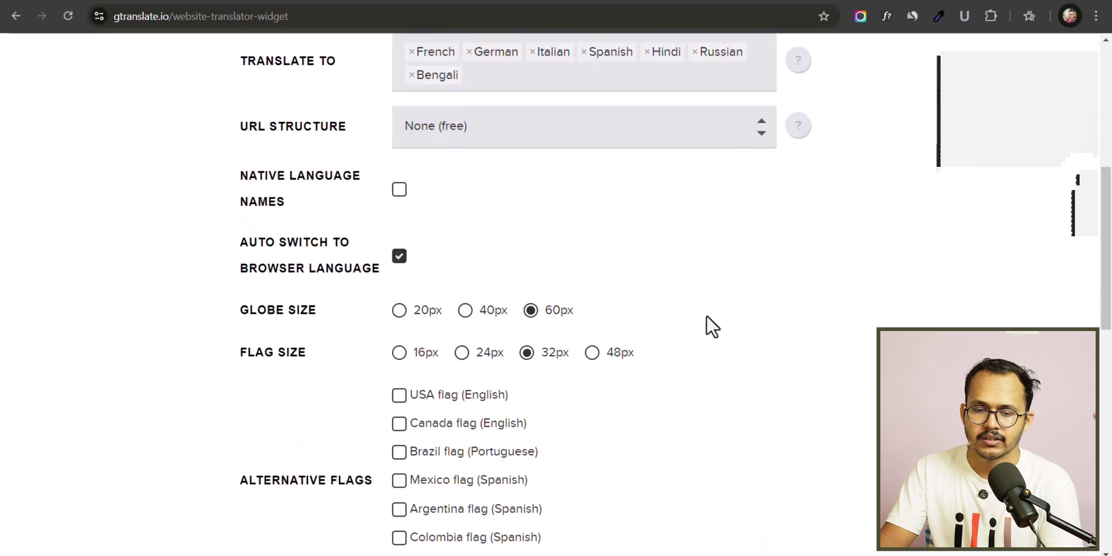
left_click(369, 513)
scroll(866, 449, "down", 5)
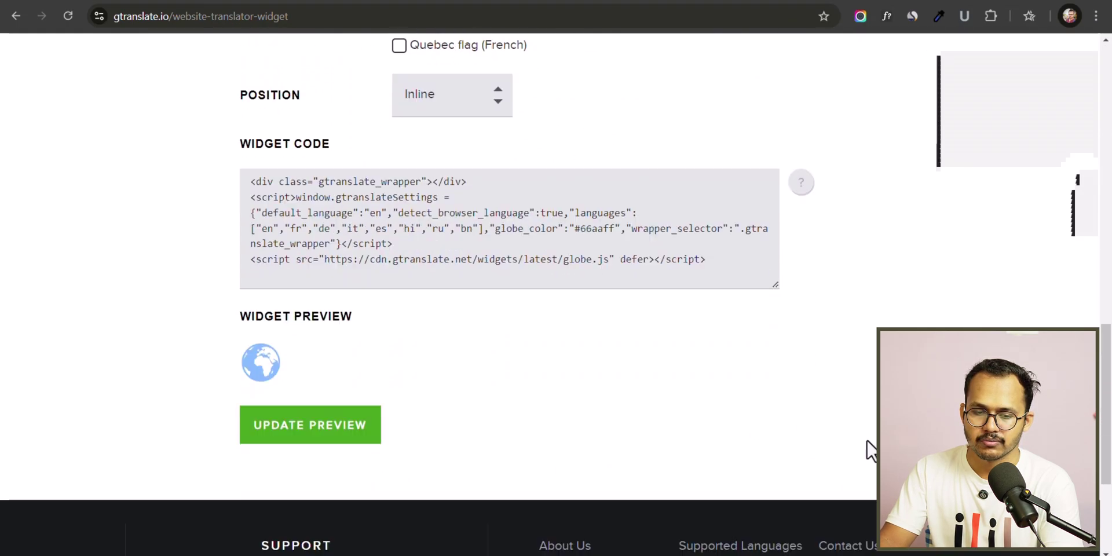